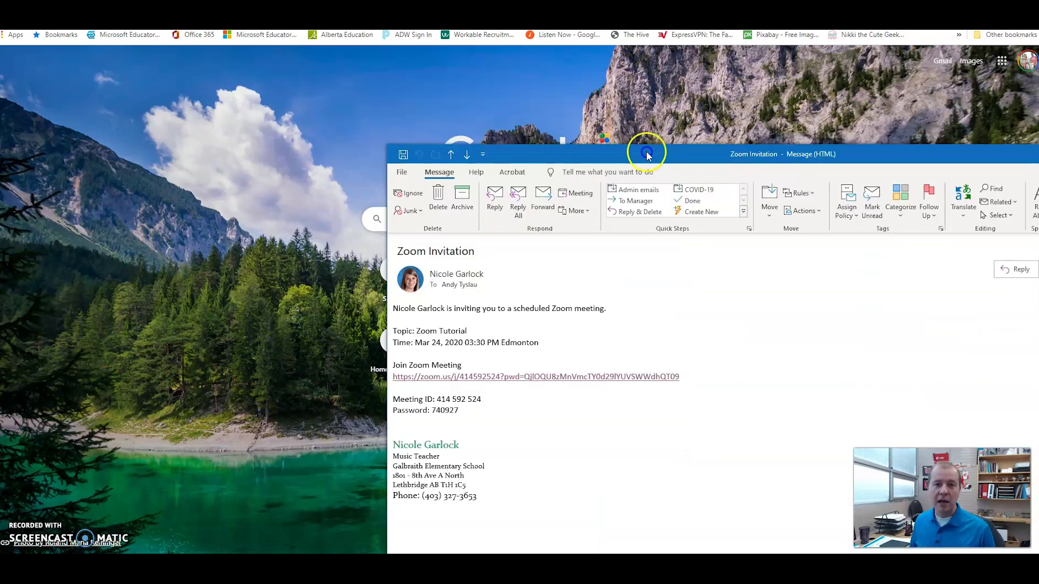
- Open the Zoom meeting link from the invitation e-mail and join the meeting with video
{"action": "left_click_drag", "start_coordinate": [642, 146], "coordinate": [453, 85]}
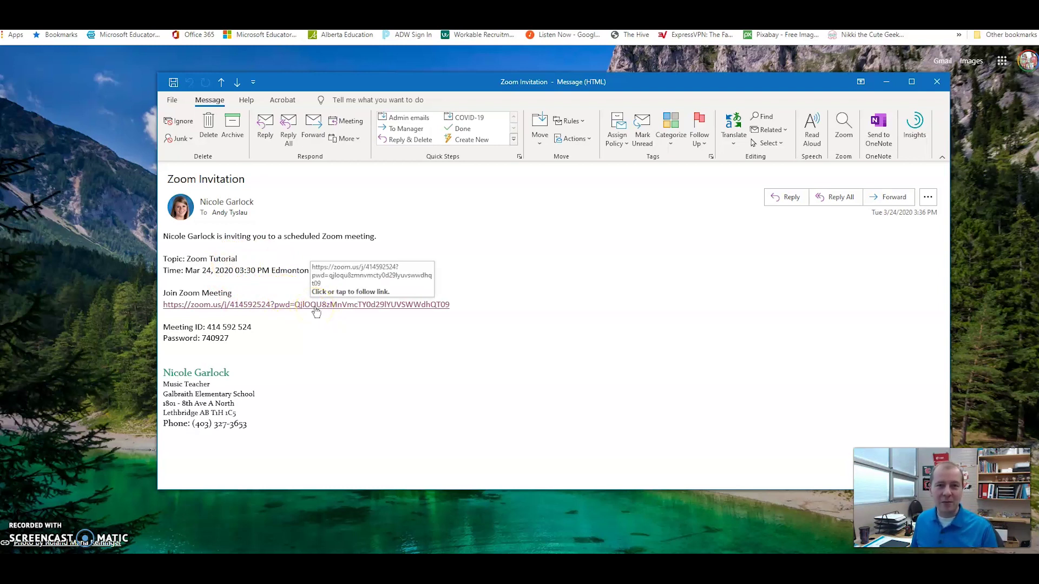
{"action": "left_click", "coordinate": [316, 308]}
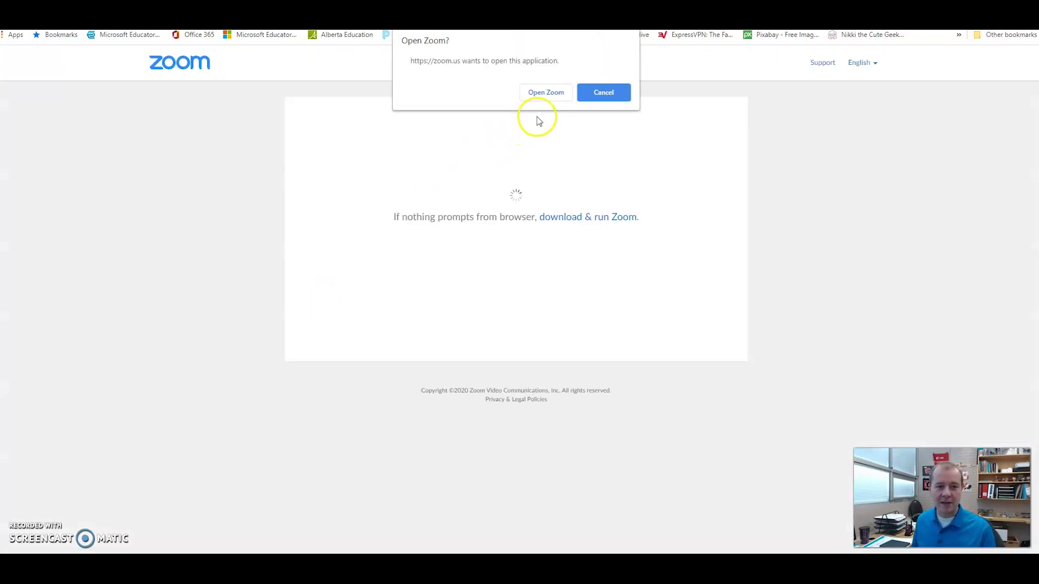
{"action": "left_click", "coordinate": [551, 96]}
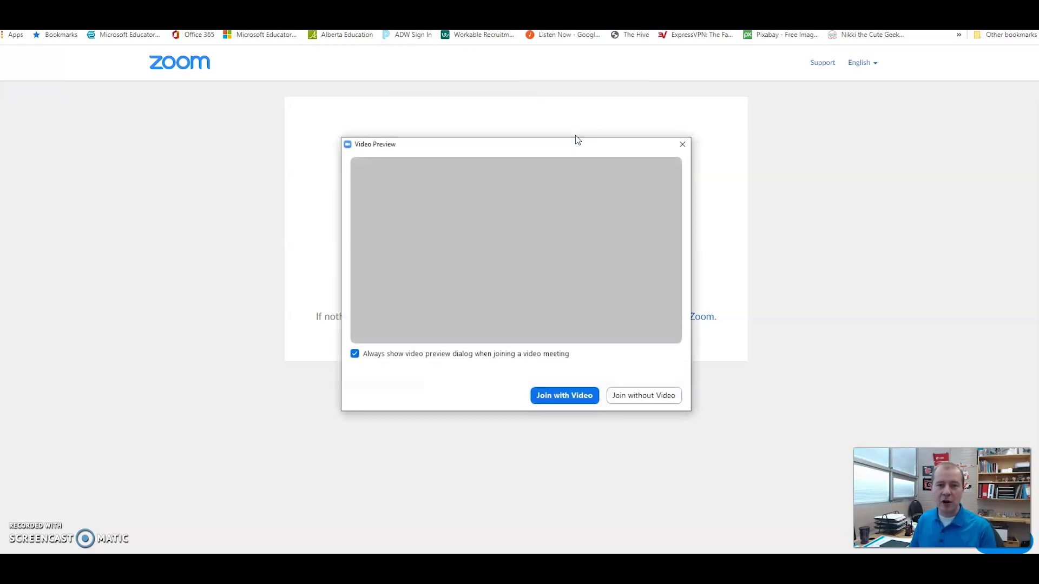
{"action": "left_click", "coordinate": [578, 395]}
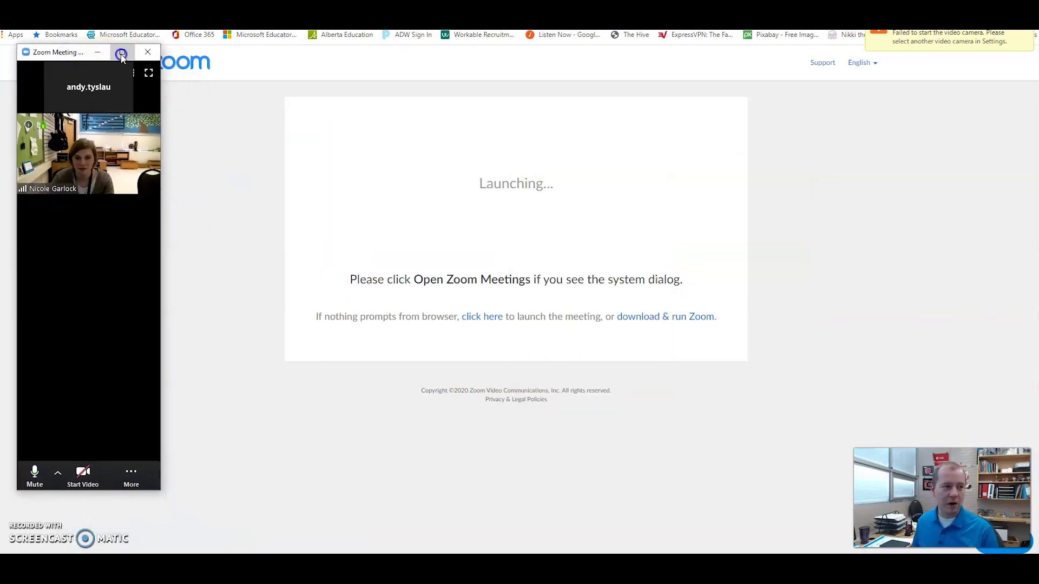
{"action": "left_click", "coordinate": [121, 54]}
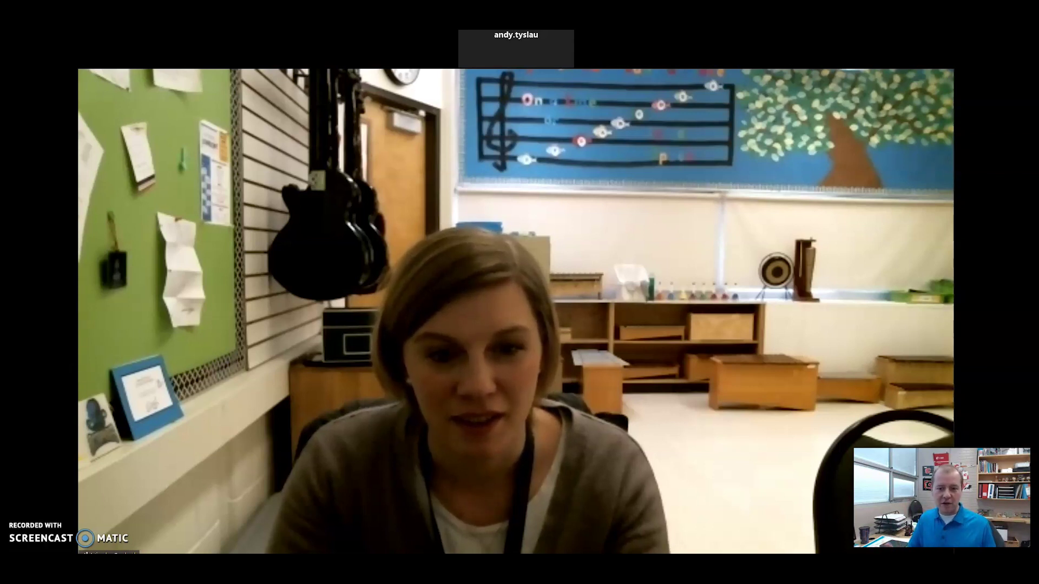
{"action": "mouse_move", "coordinate": [910, 395]}
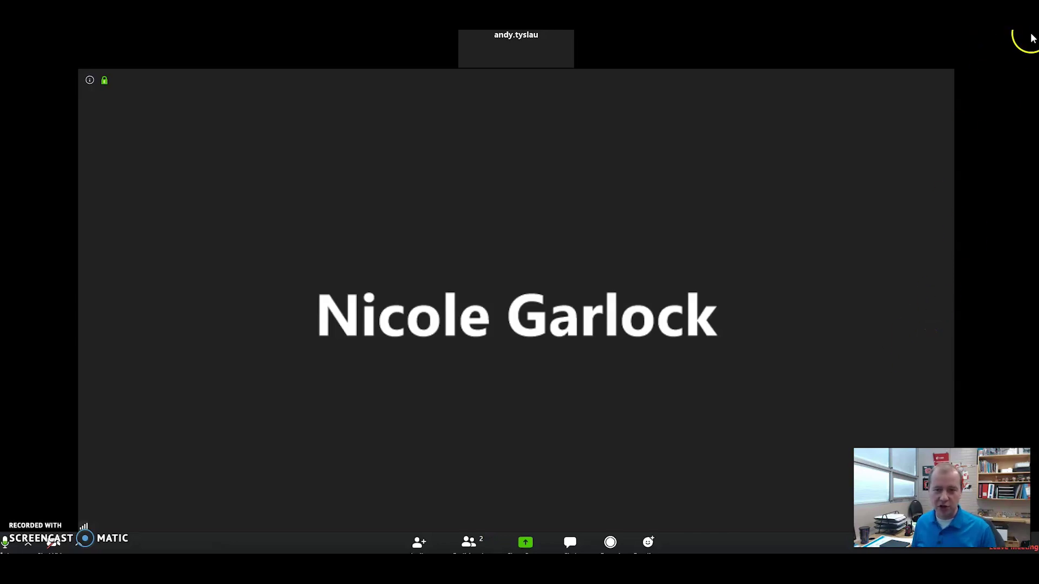
{"action": "key", "text": "Escape"}
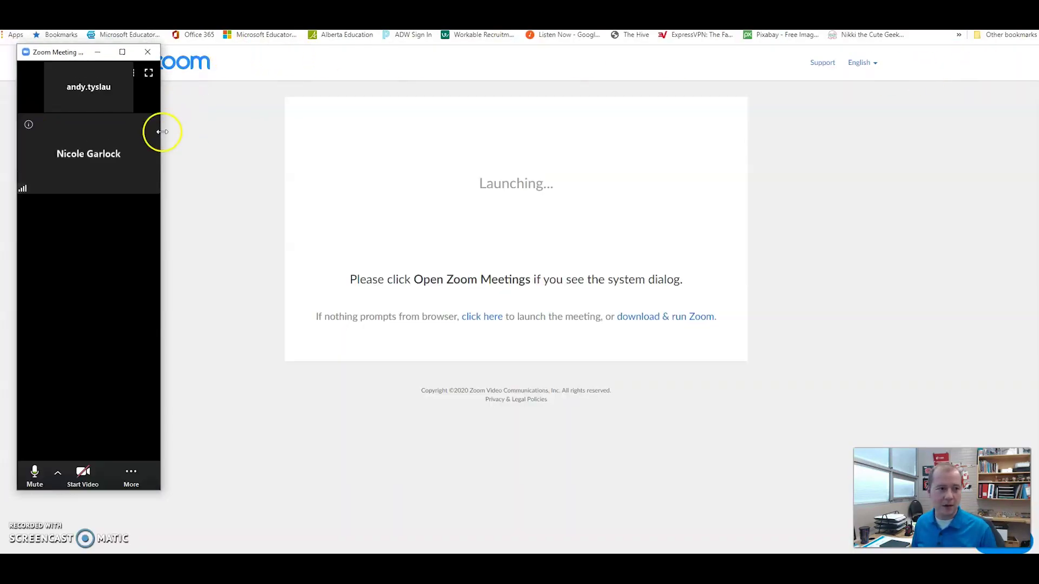
- Enlarge the narrow meeting window to nearly the full screen width and make it slightly taller
{"action": "left_click_drag", "start_coordinate": [164, 488], "coordinate": [1007, 489]}
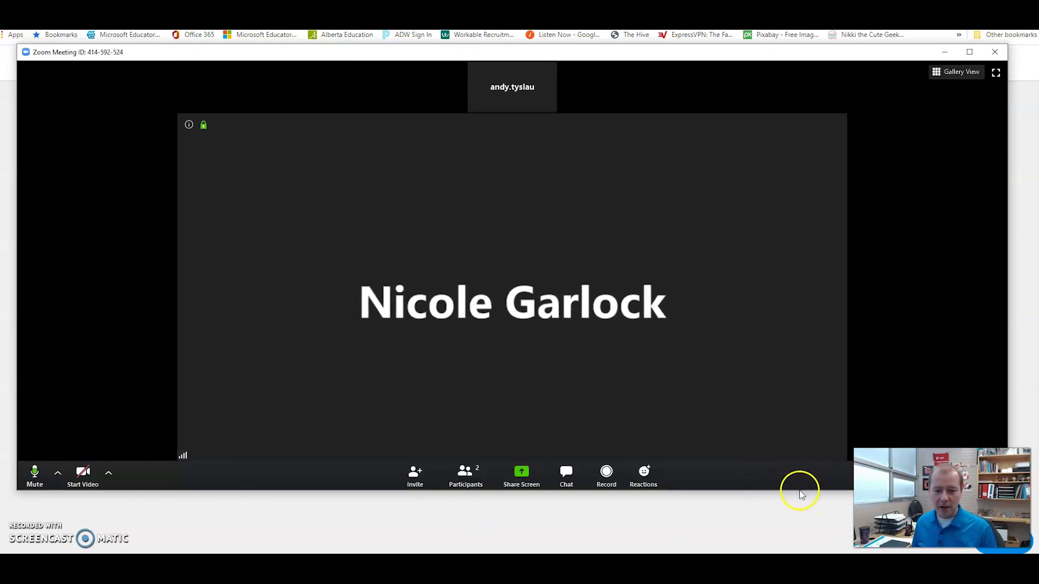
{"action": "left_click_drag", "start_coordinate": [798, 490], "coordinate": [796, 524]}
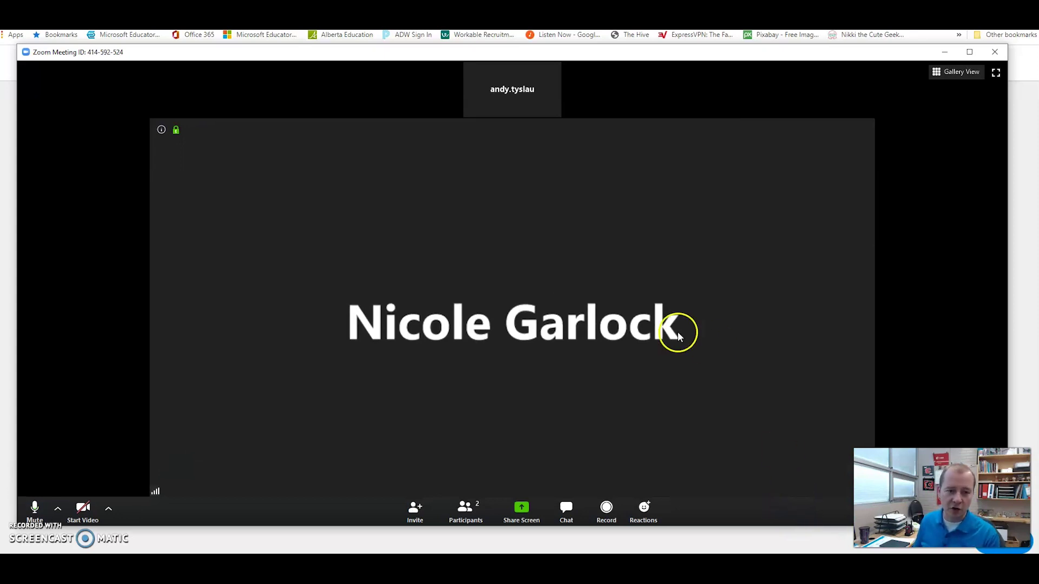
{"action": "mouse_move", "coordinate": [502, 100]}
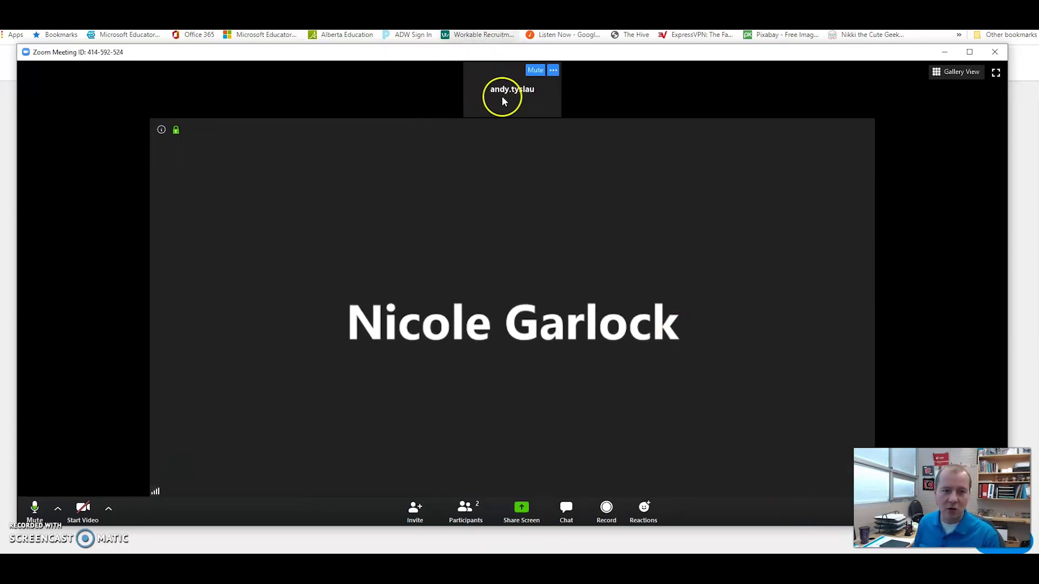
{"action": "left_click", "coordinate": [534, 71]}
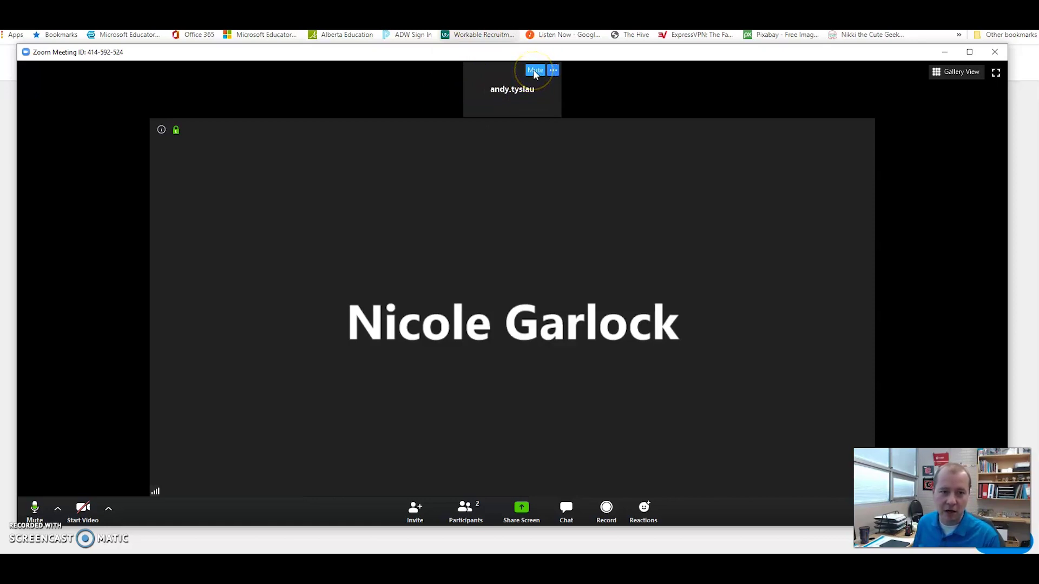
- Show the participants list and the group chat beside the meeting video
{"action": "left_click", "coordinate": [469, 514]}
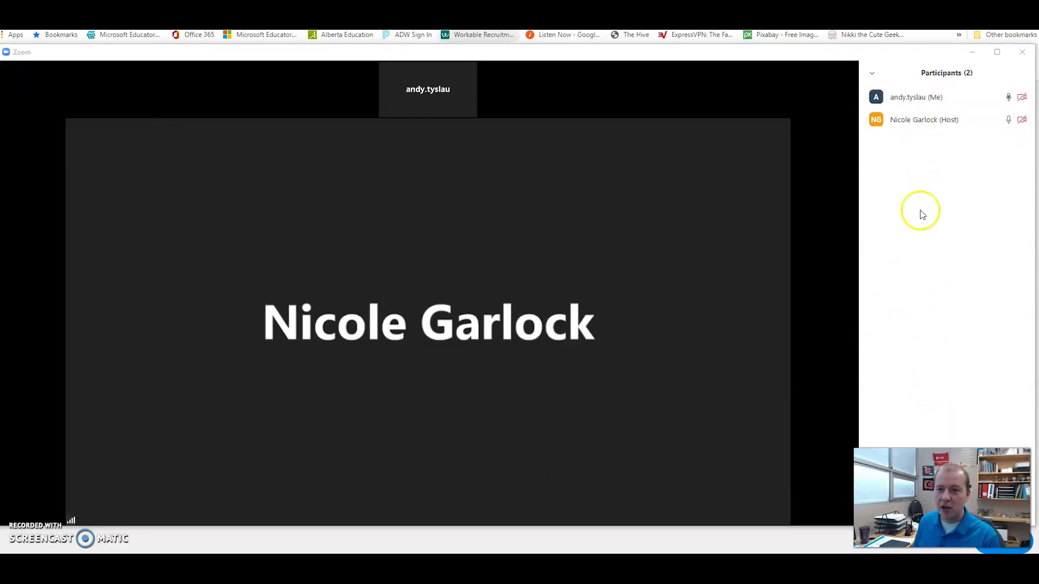
{"action": "mouse_move", "coordinate": [973, 101]}
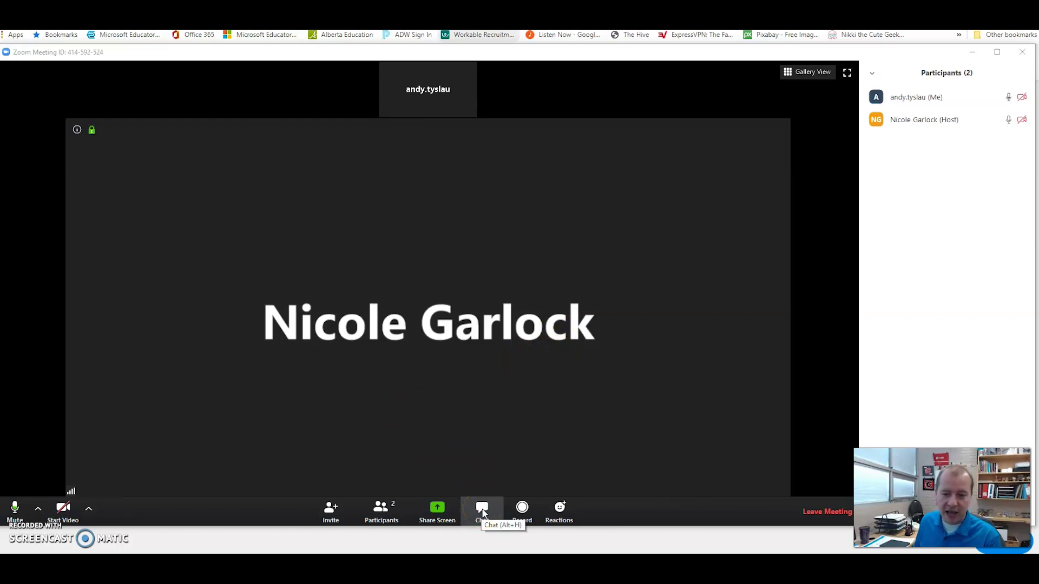
{"action": "left_click", "coordinate": [484, 512]}
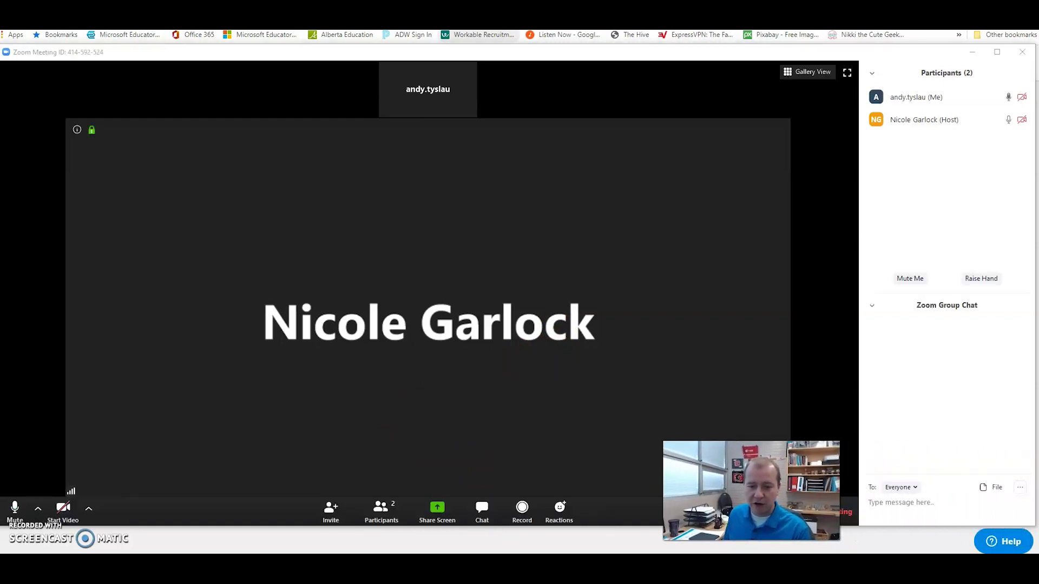
- Send the chat message "Hello!" to Everyone in the meeting
{"action": "left_click", "coordinate": [912, 502]}
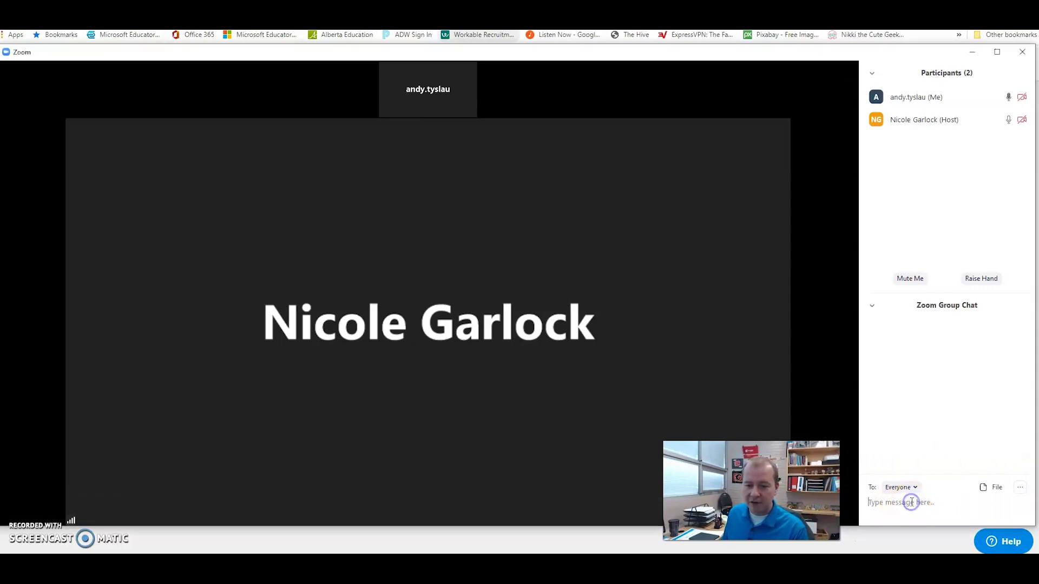
{"action": "type", "text": "Hello"}
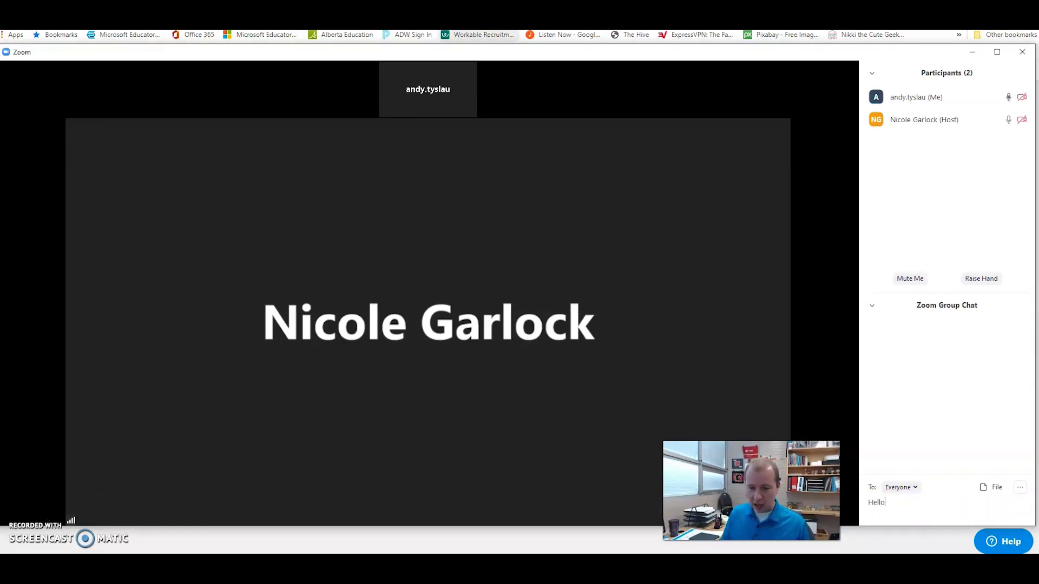
{"action": "type", "text": "!"}
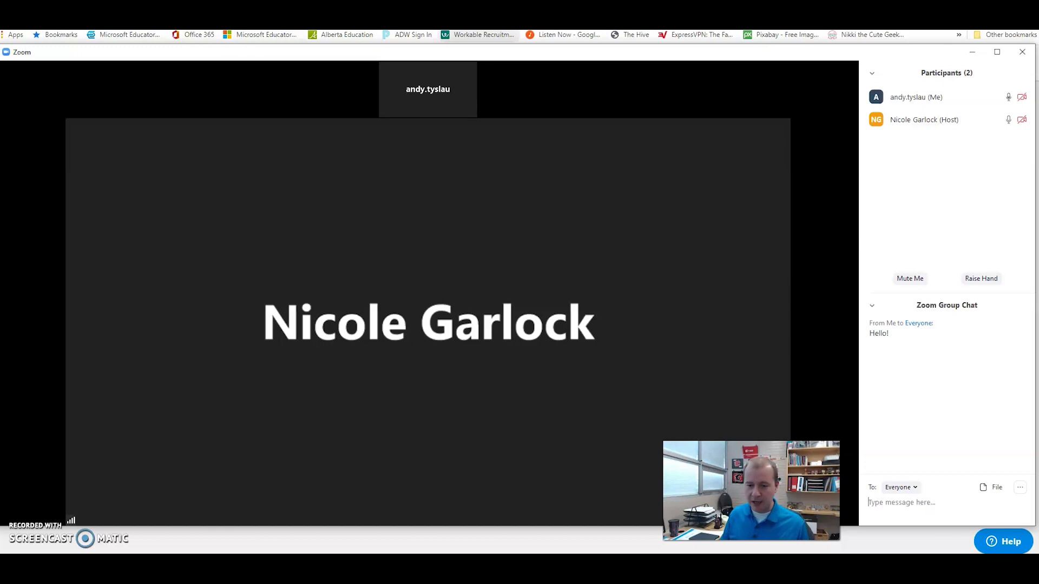
- Set the chat recipient to the host and send the private message "Help I need some tech help!"
{"action": "left_click", "coordinate": [911, 487]}
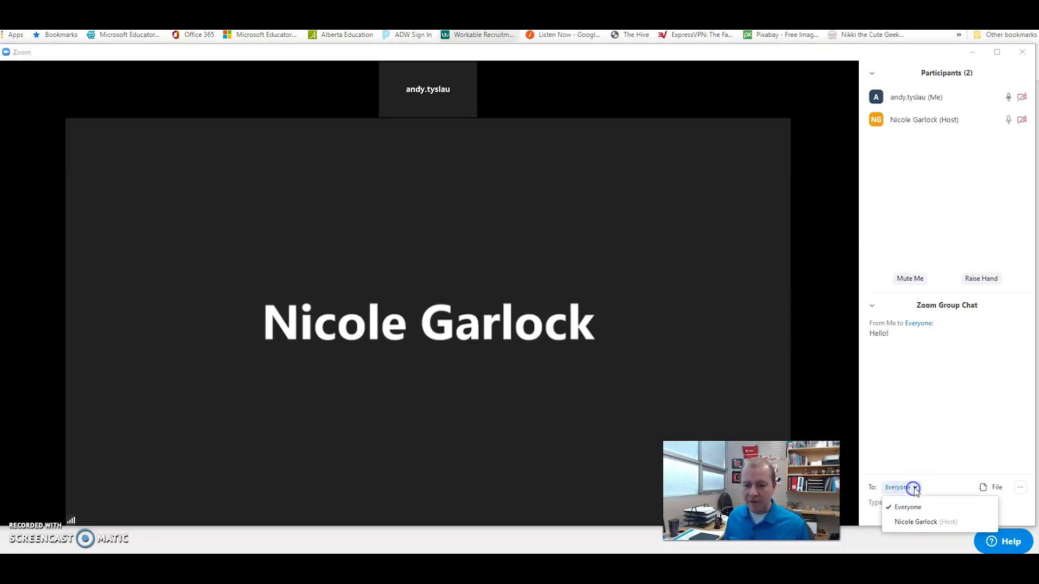
{"action": "left_click", "coordinate": [919, 523]}
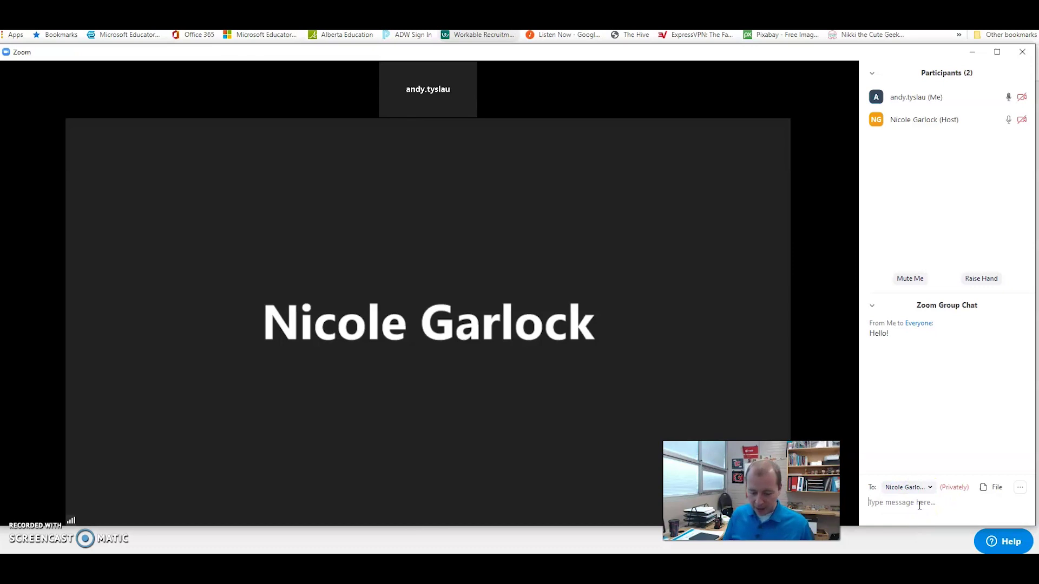
{"action": "type", "text": "Help I need some tech help!"}
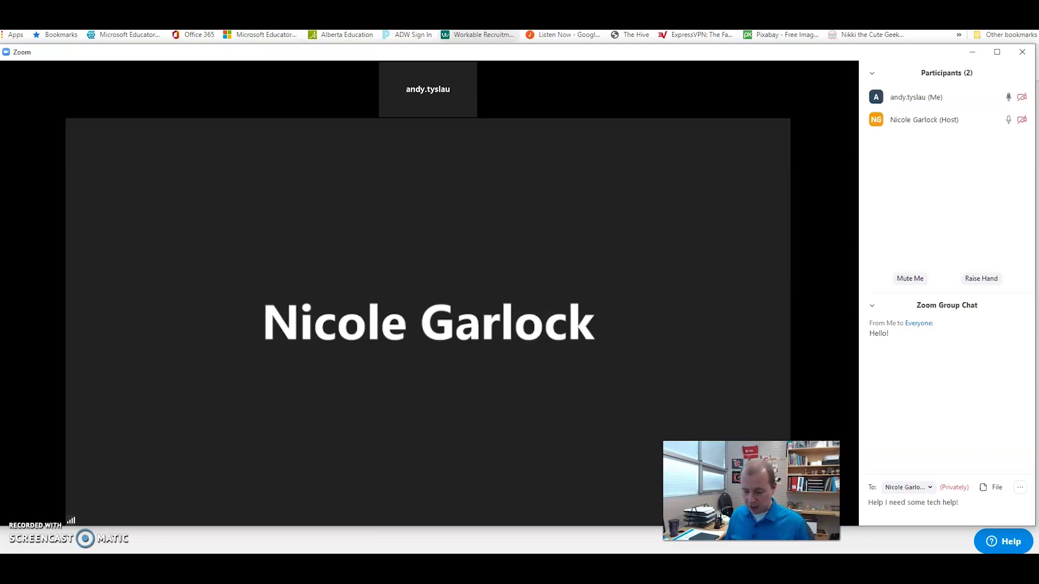
{"action": "key", "text": "Return"}
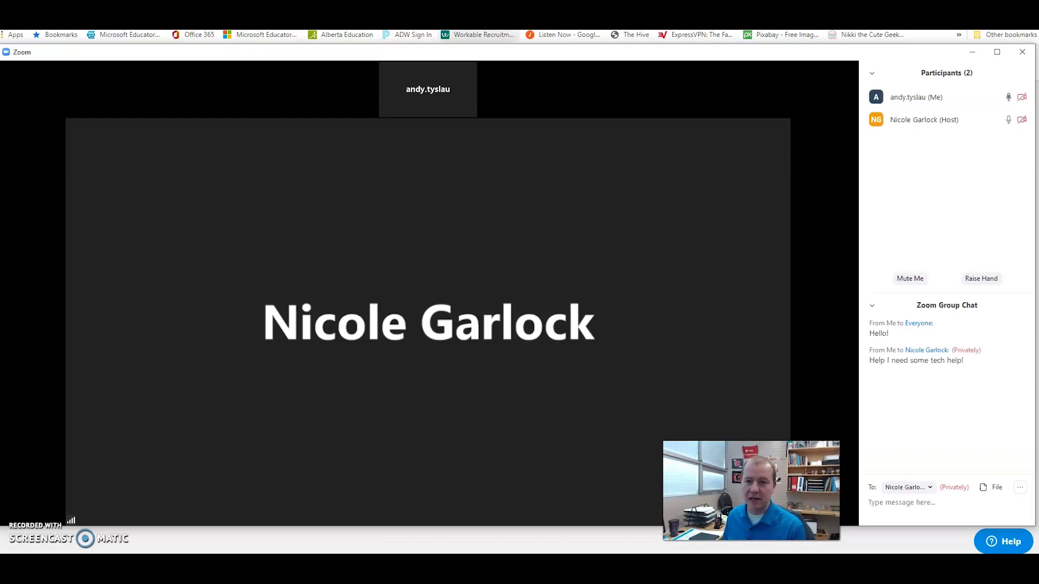
{"action": "mouse_move", "coordinate": [846, 475]}
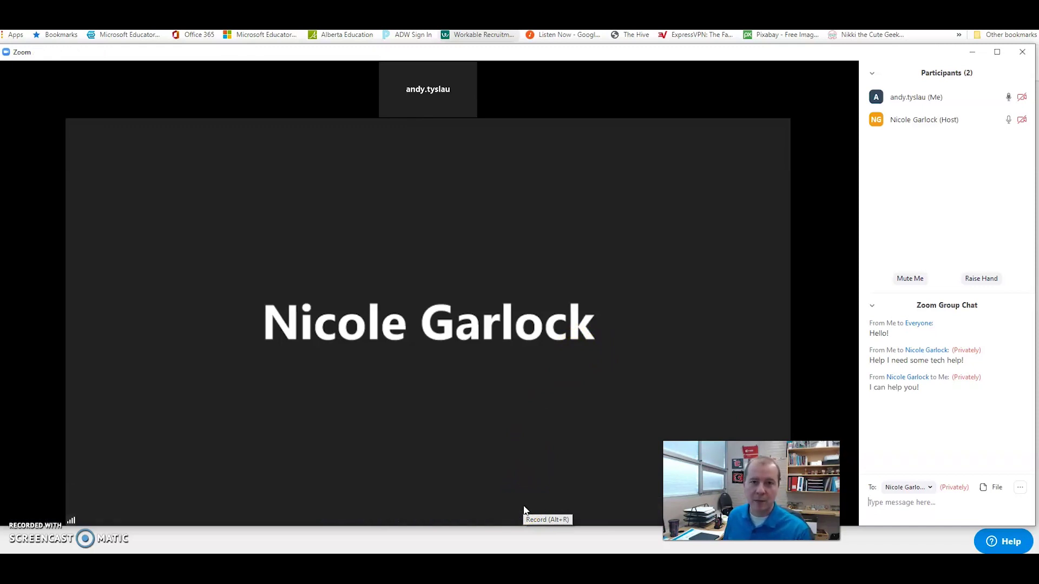
- Send a clapping-hands reaction followed by a thumbs-up reaction in the meeting
{"action": "mouse_move", "coordinate": [523, 510]}
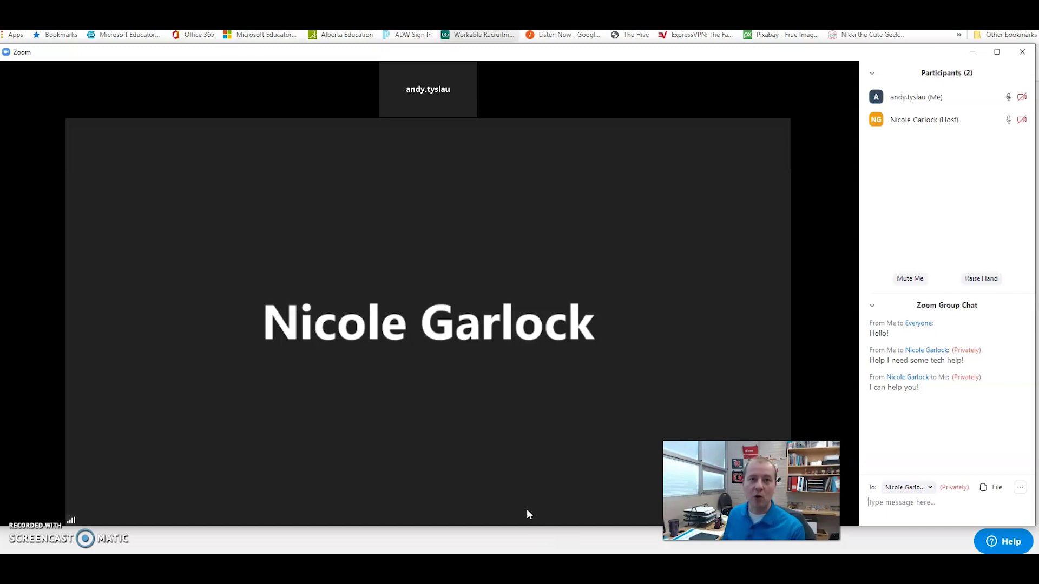
{"action": "mouse_move", "coordinate": [556, 492]}
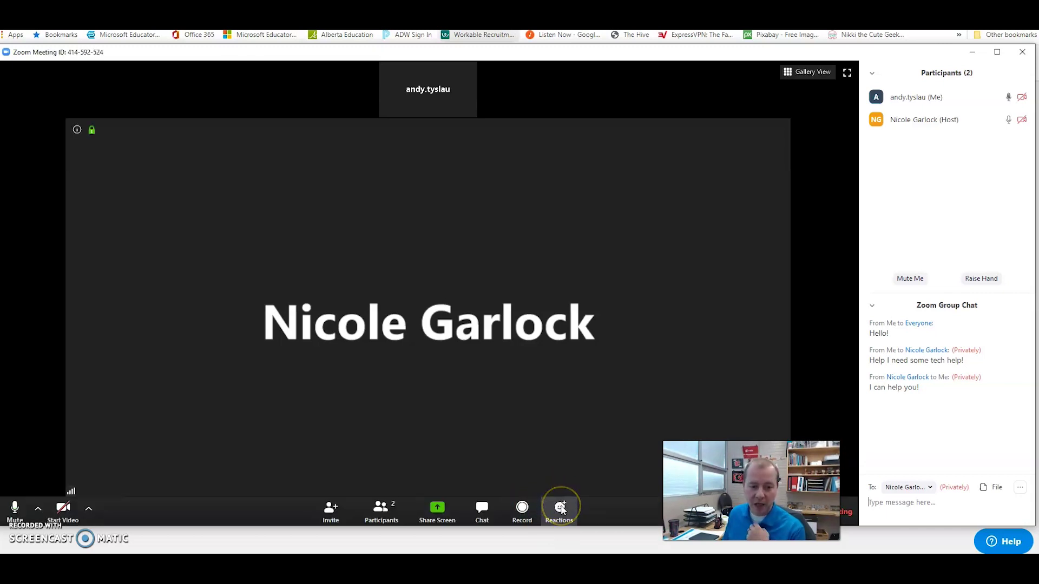
{"action": "left_click", "coordinate": [561, 510]}
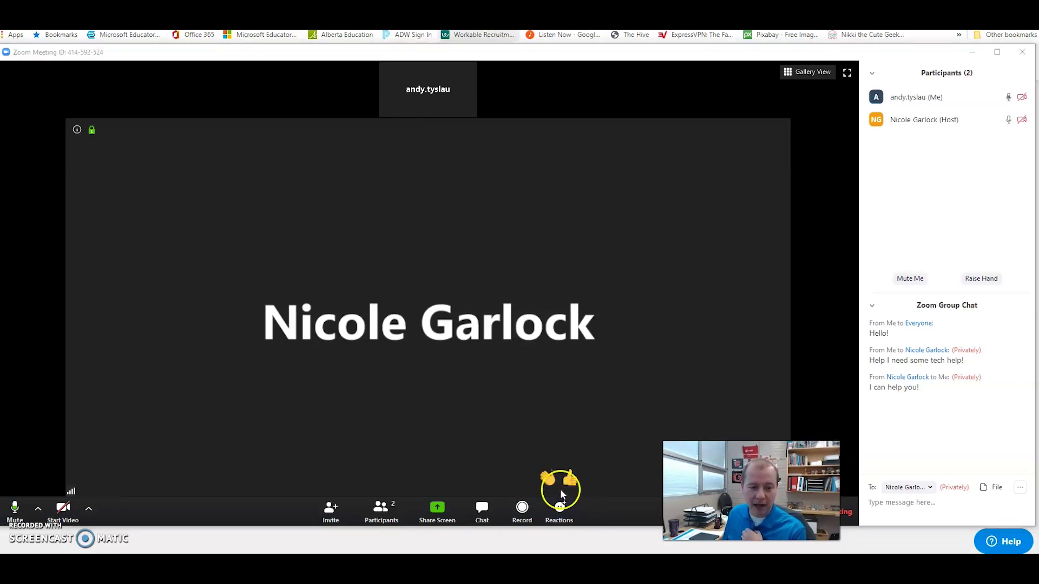
{"action": "left_click", "coordinate": [542, 479]}
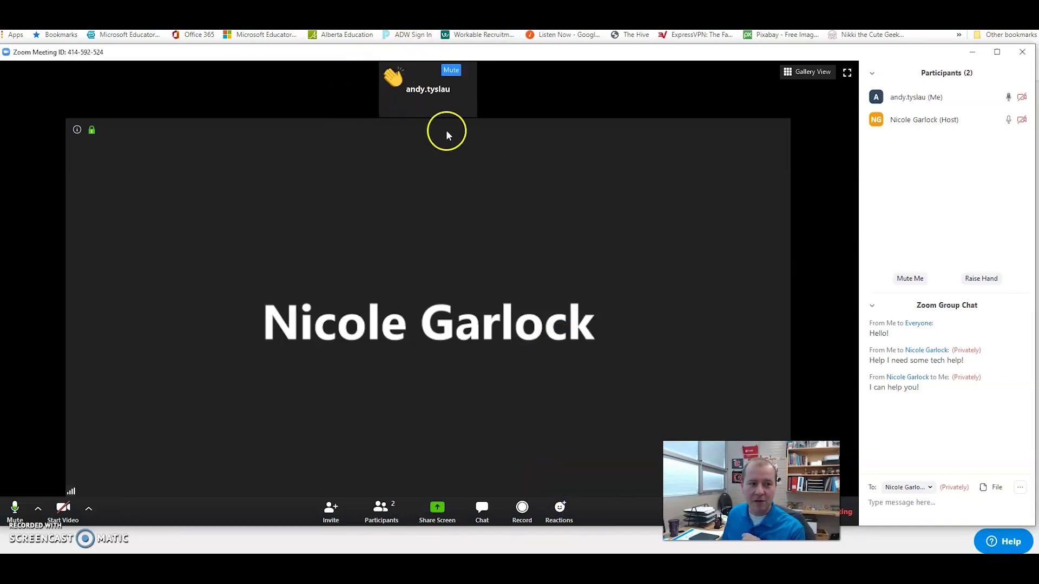
{"action": "left_click", "coordinate": [563, 511]}
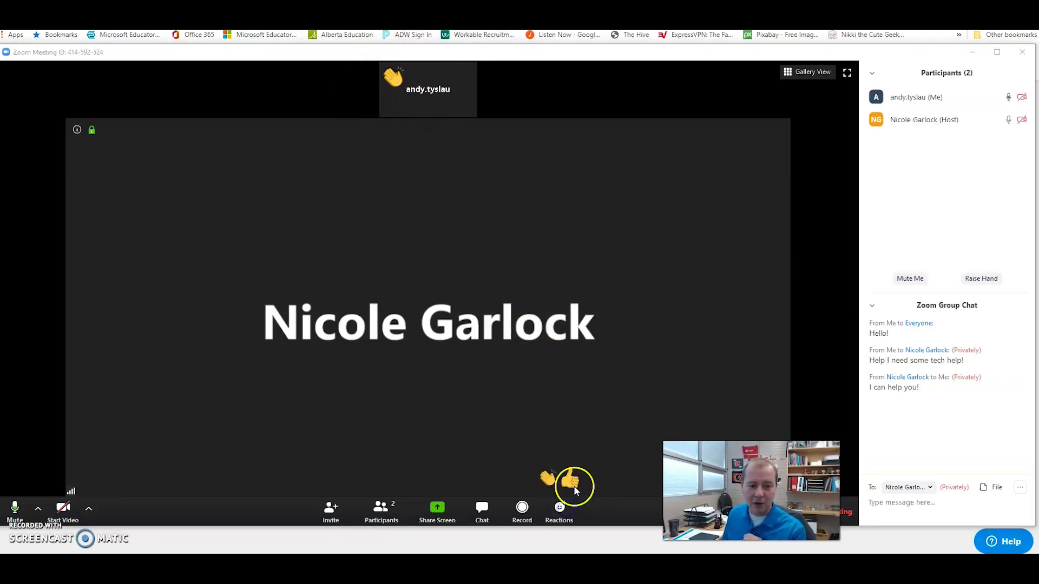
{"action": "left_click", "coordinate": [565, 481]}
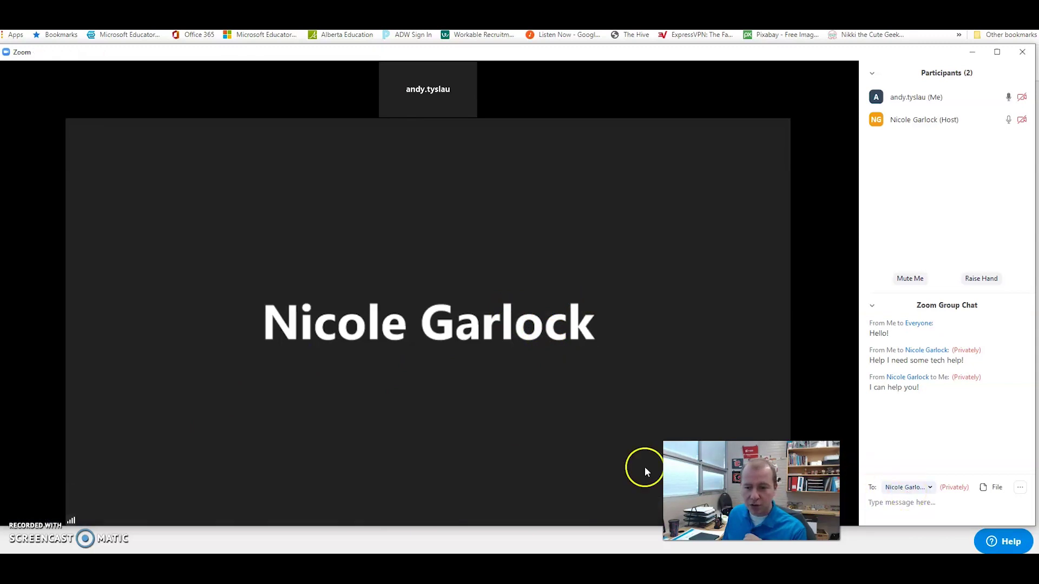
- View the Virtual Background settings for the meeting video and close them without changing anything
{"action": "left_click", "coordinate": [90, 510]}
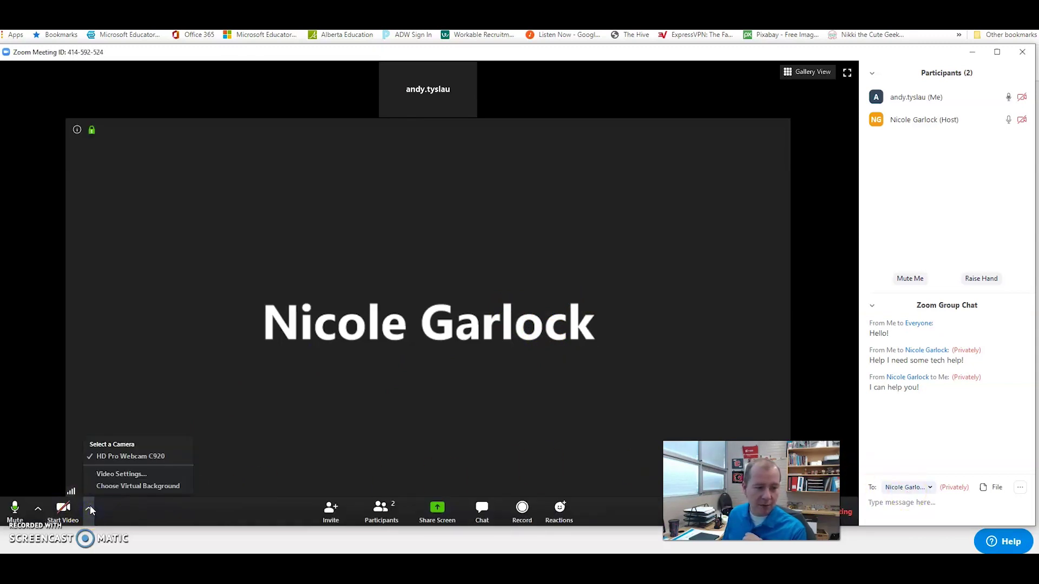
{"action": "left_click", "coordinate": [105, 489]}
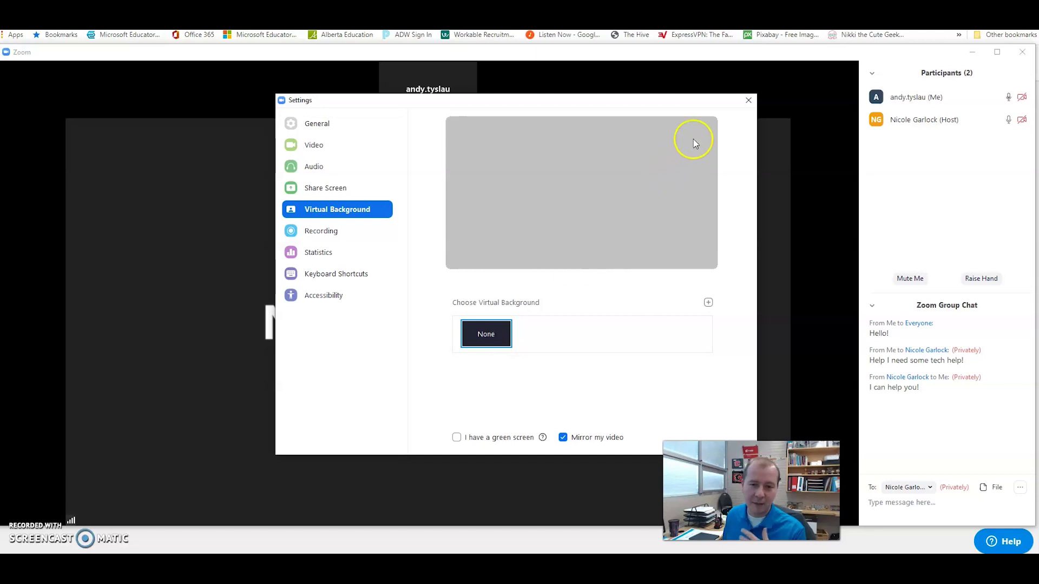
{"action": "left_click", "coordinate": [749, 102]}
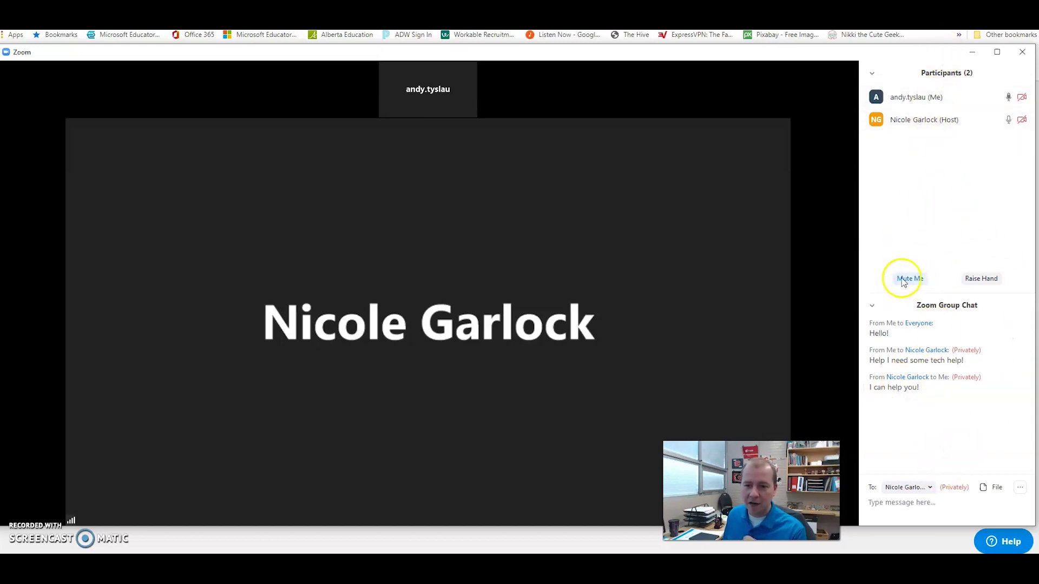
- Raise your hand in the meeting and lower it again
{"action": "left_click", "coordinate": [981, 279]}
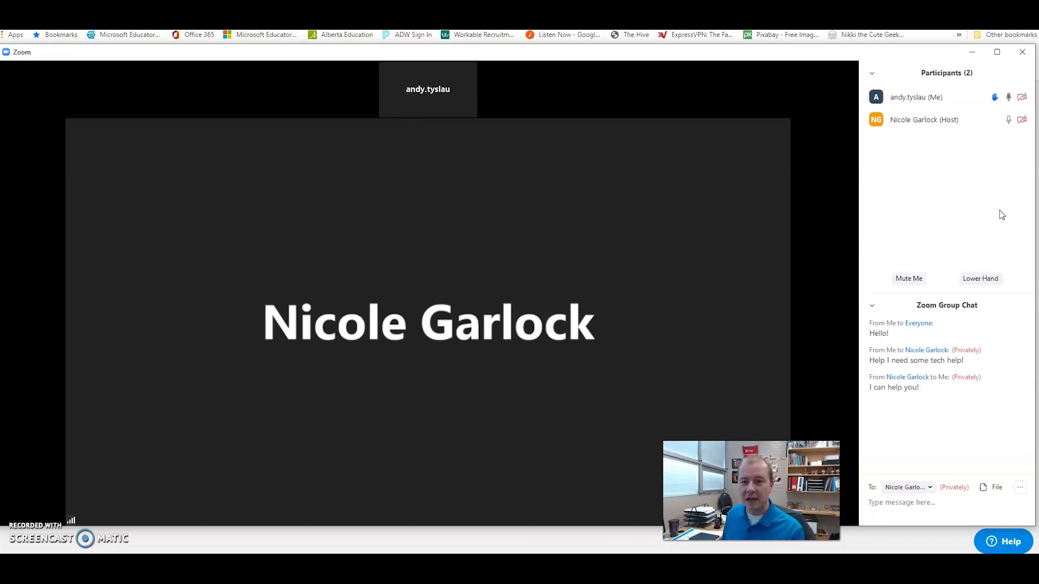
{"action": "left_click", "coordinate": [982, 278]}
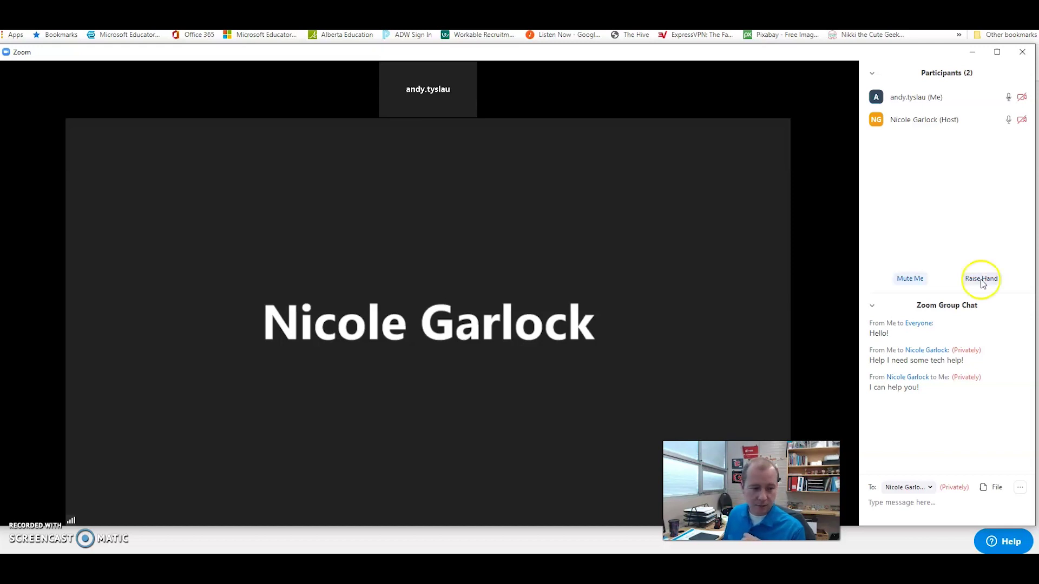
{"action": "mouse_move", "coordinate": [308, 190]}
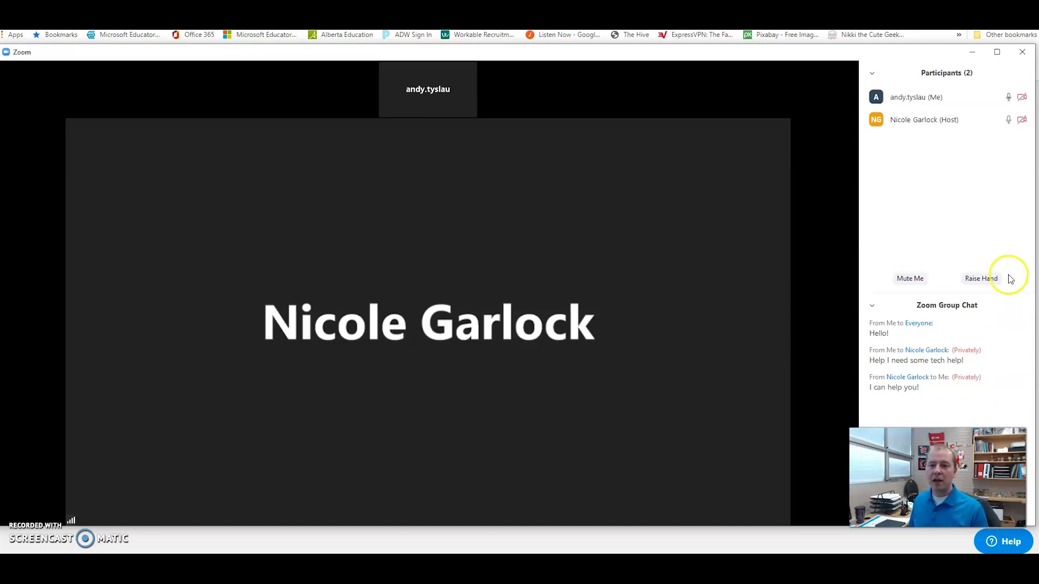
{"action": "mouse_move", "coordinate": [1017, 98]}
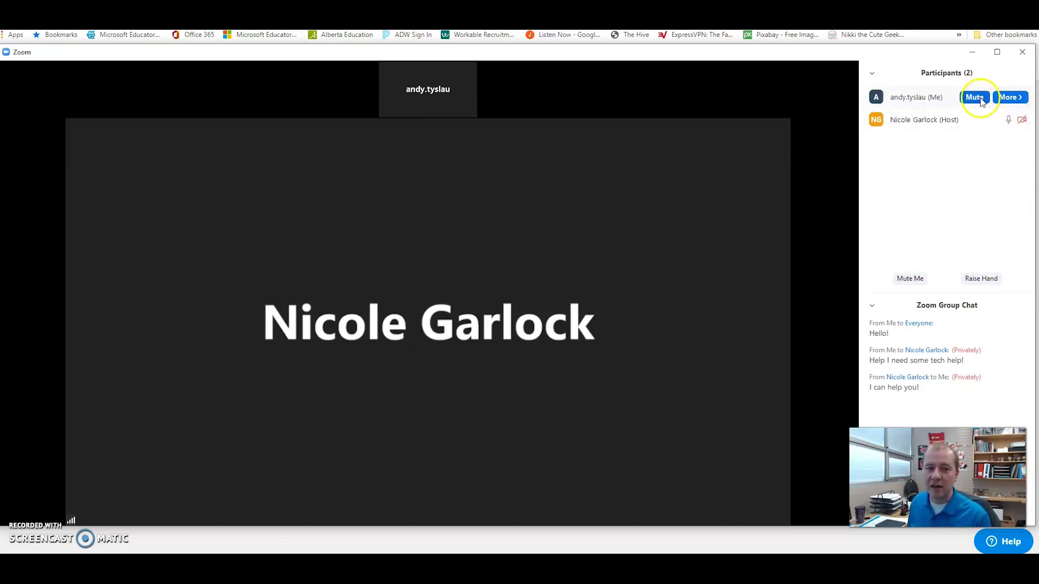
- Look at the microphone and speaker options, and mute your microphone in the meeting and unmute it again
{"action": "mouse_move", "coordinate": [440, 250]}
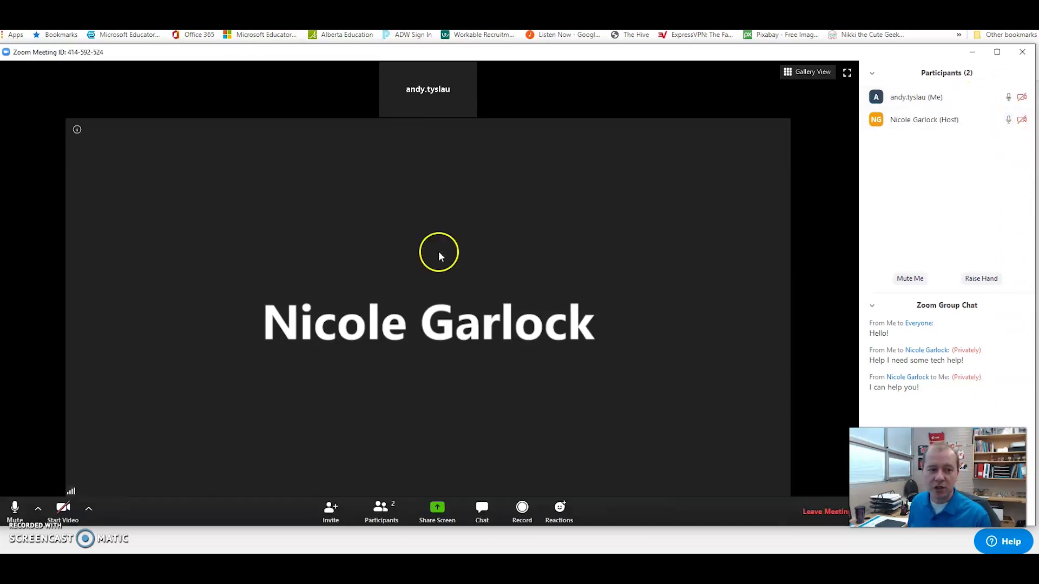
{"action": "left_click", "coordinate": [39, 508]}
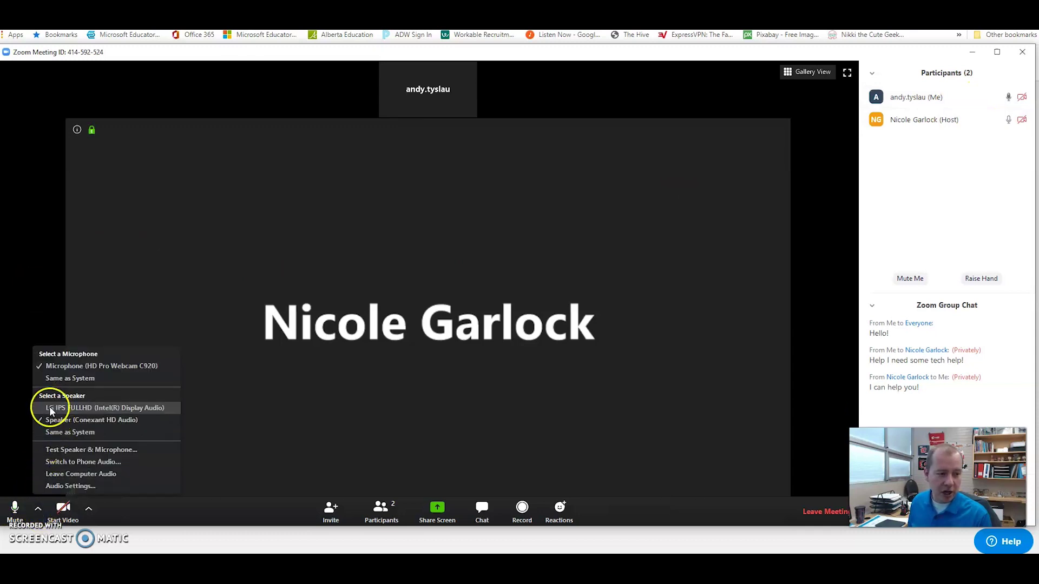
{"action": "left_click", "coordinate": [17, 511]}
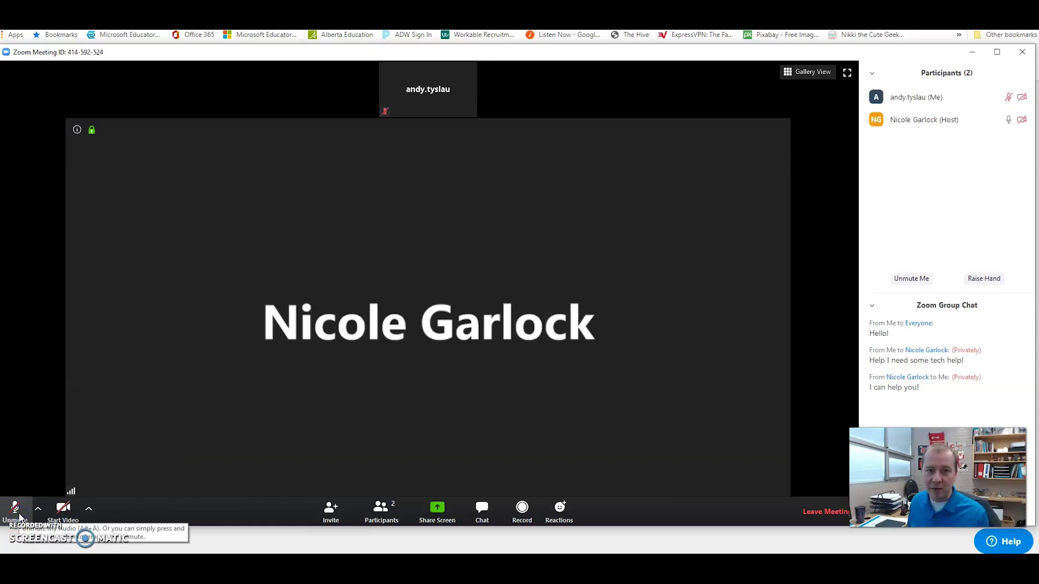
{"action": "left_click", "coordinate": [18, 516]}
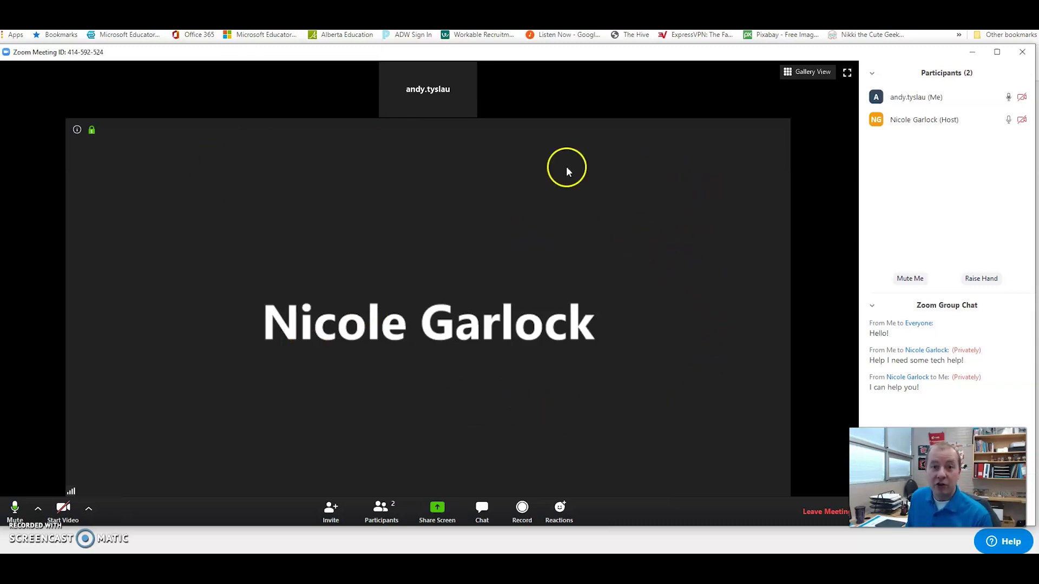
- Share a Whiteboard with the meeting participants
{"action": "left_click", "coordinate": [438, 508]}
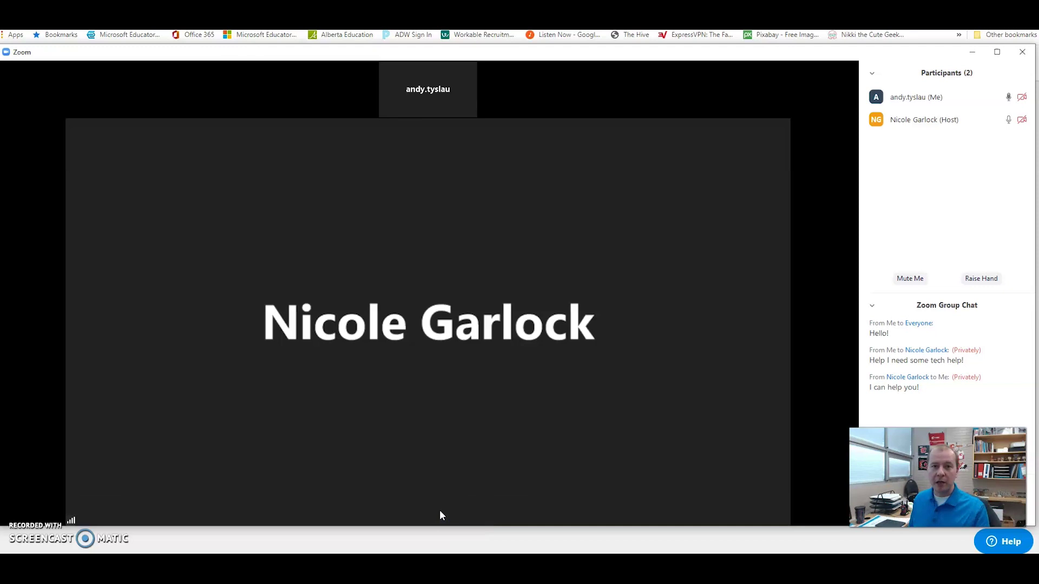
{"action": "left_click", "coordinate": [438, 512]}
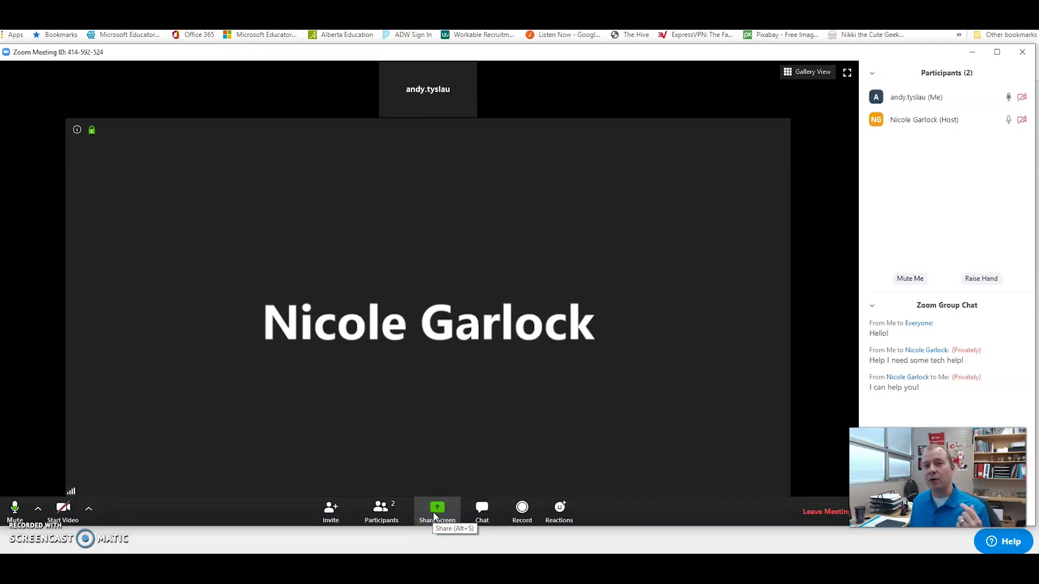
{"action": "left_click", "coordinate": [433, 514]}
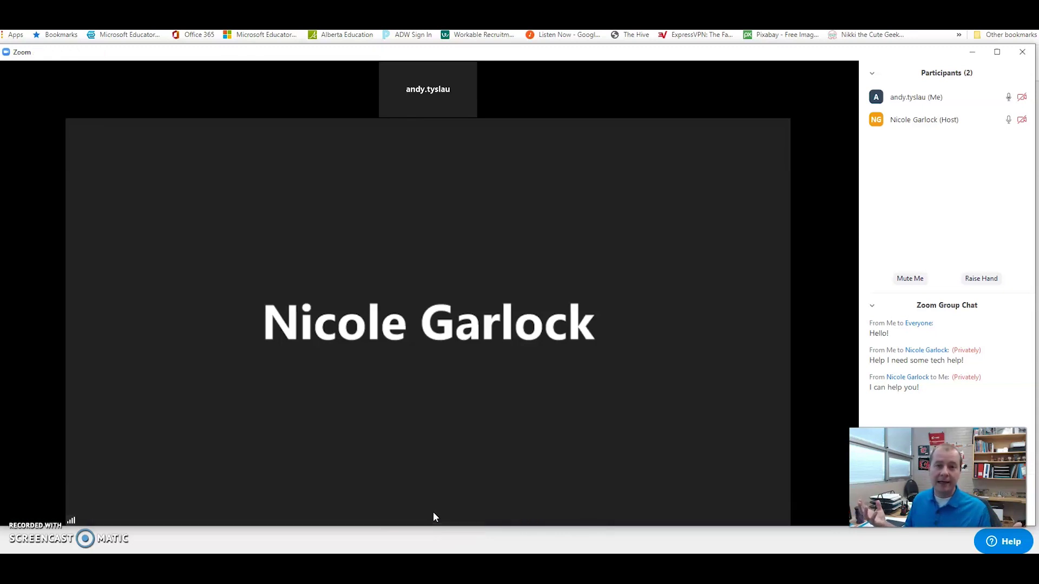
{"action": "left_click", "coordinate": [442, 511]}
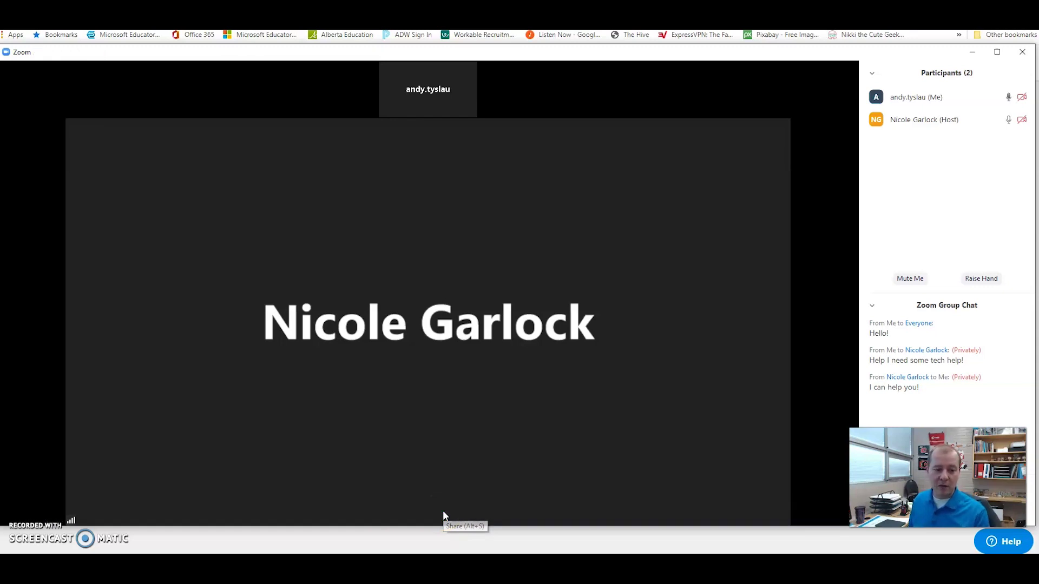
{"action": "left_click", "coordinate": [443, 514]}
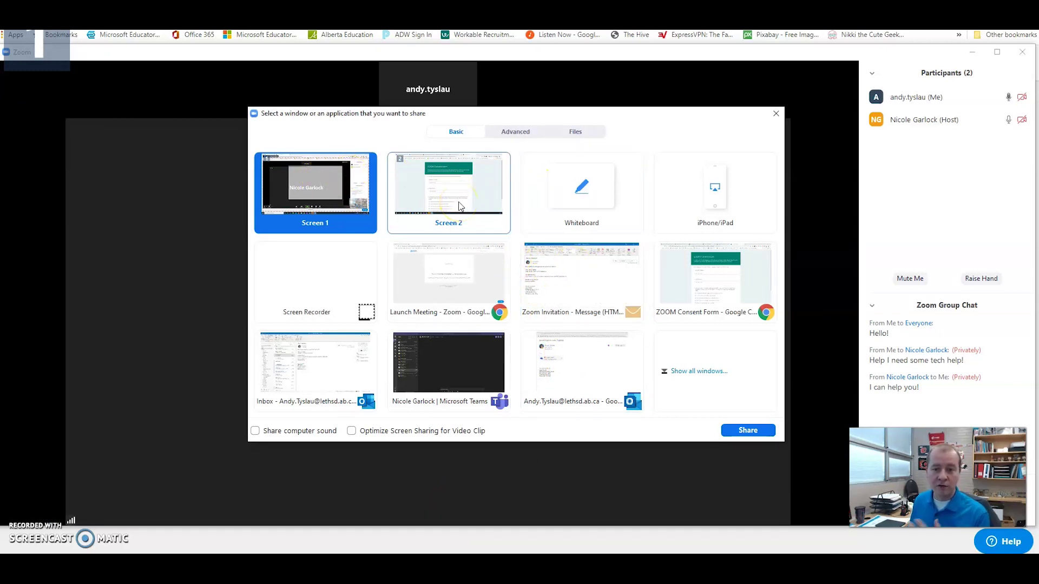
{"action": "left_click", "coordinate": [584, 198]}
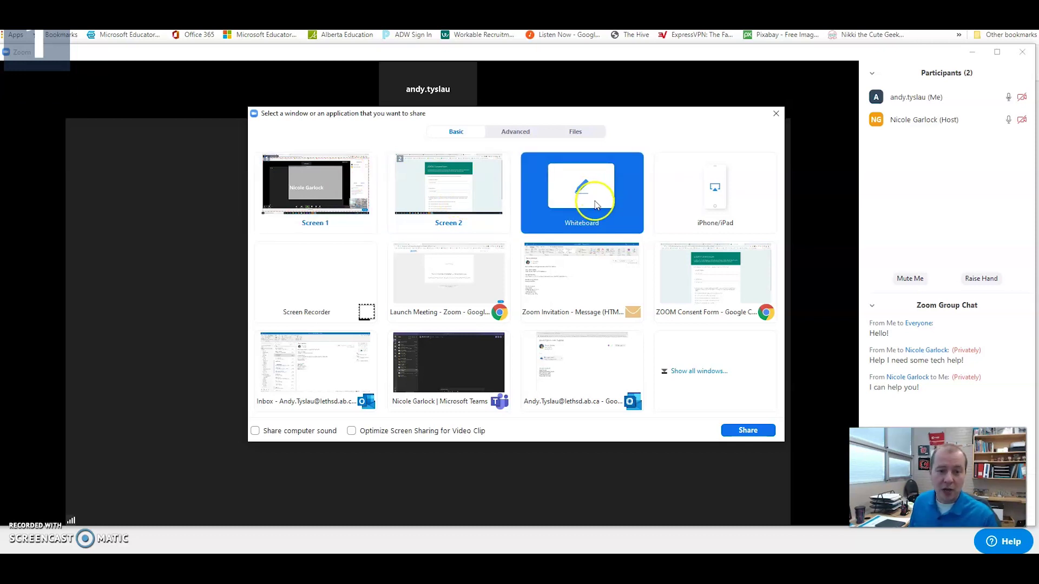
{"action": "left_click", "coordinate": [754, 430]}
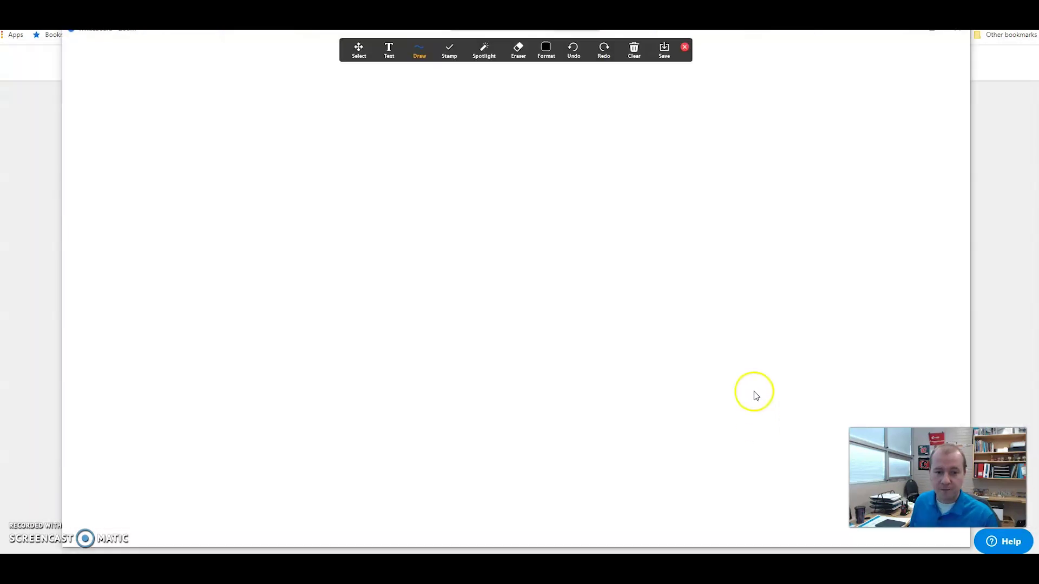
- Draw a freehand black oval on the whiteboard and stamp five X marks beside it
{"action": "mouse_move", "coordinate": [376, 124]}
{"action": "left_mouse_down"}
{"action": "mouse_move", "coordinate": [383, 230]}
{"action": "mouse_move", "coordinate": [357, 125]}
{"action": "left_mouse_up"}
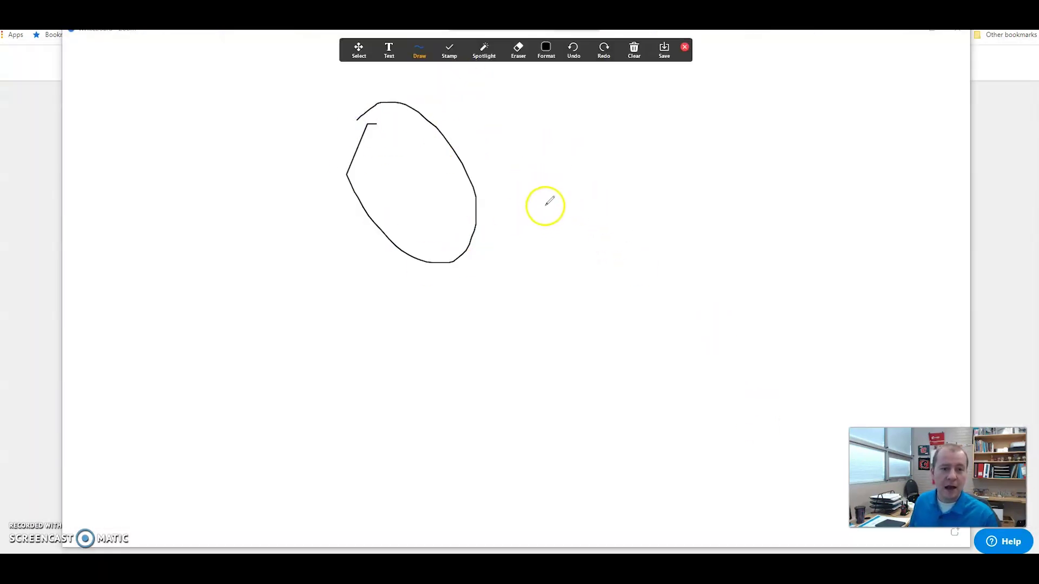
{"action": "left_click", "coordinate": [420, 48]}
{"action": "left_click", "coordinate": [449, 50]}
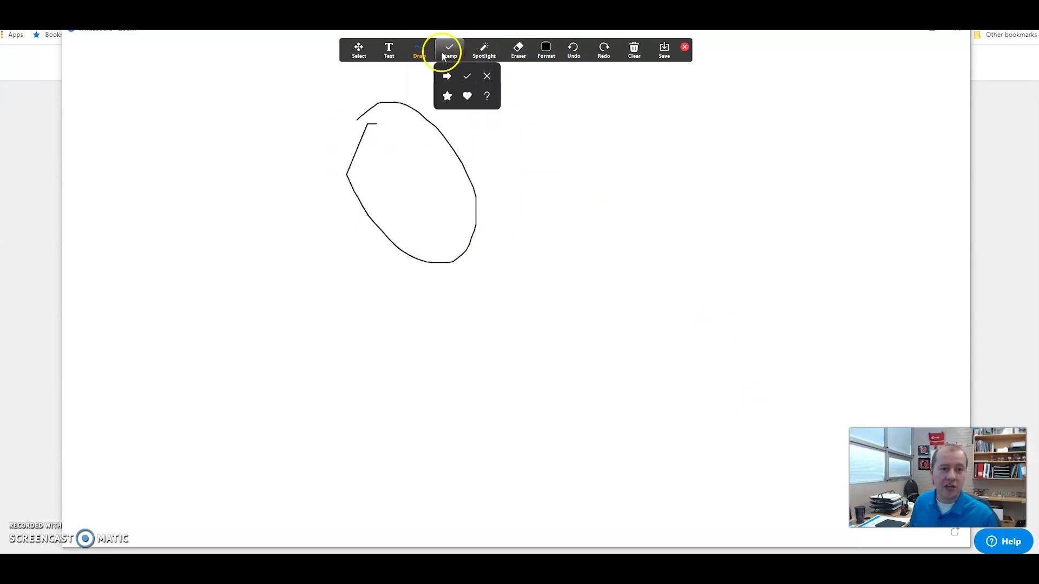
{"action": "left_click", "coordinate": [499, 101]}
{"action": "left_click", "coordinate": [454, 53]}
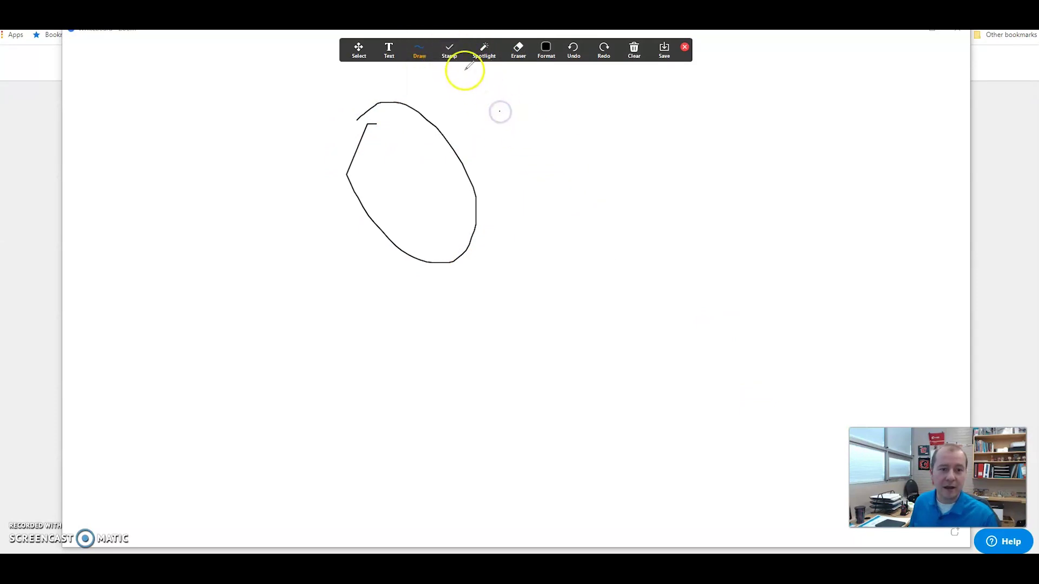
{"action": "left_click", "coordinate": [487, 76]}
{"action": "left_click", "coordinate": [552, 171]}
{"action": "left_click", "coordinate": [554, 233]}
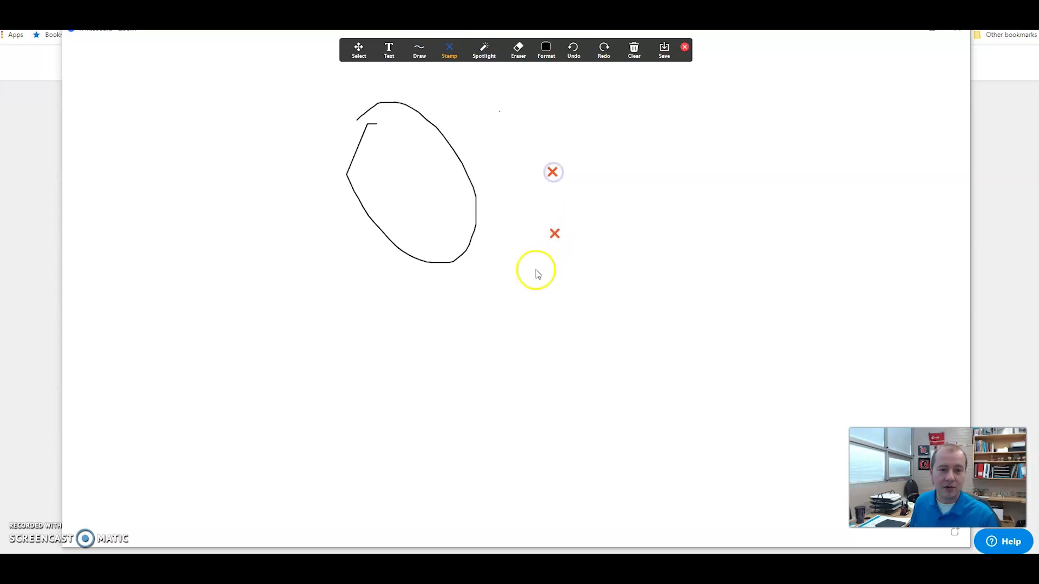
{"action": "left_click", "coordinate": [533, 272]}
{"action": "left_click", "coordinate": [655, 284]}
- Try to set the annotation colour to red, and stamp two more X marks above the existing ones
{"action": "left_click", "coordinate": [553, 50]}
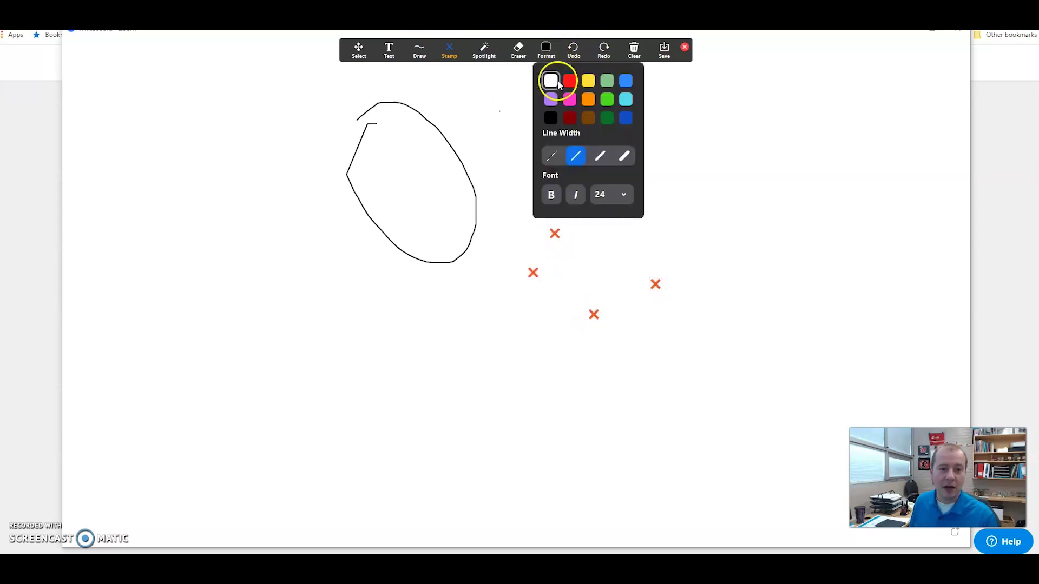
{"action": "left_click", "coordinate": [565, 81]}
{"action": "left_click", "coordinate": [596, 125]}
{"action": "left_click", "coordinate": [449, 50]}
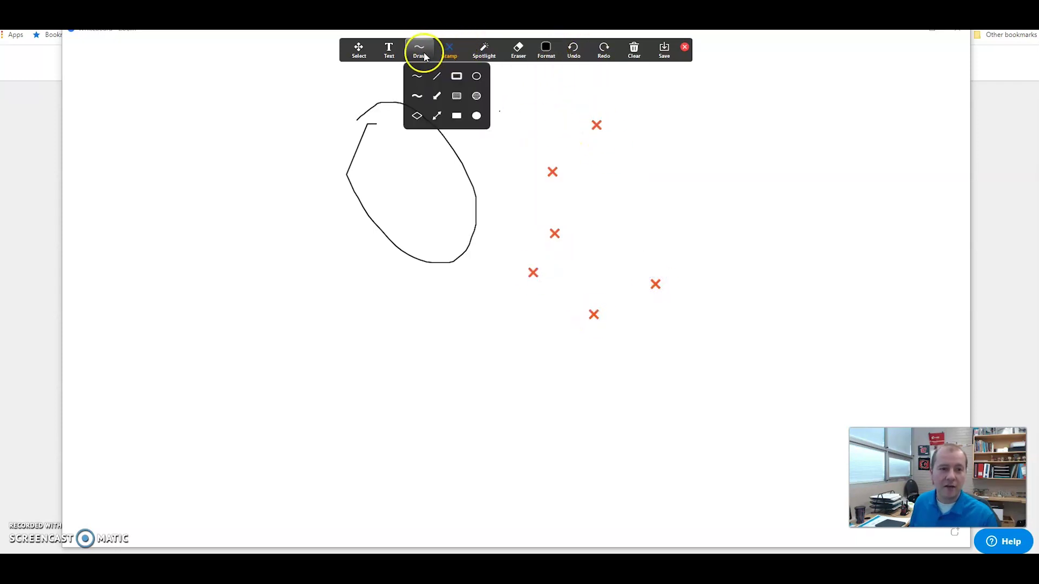
{"action": "left_click", "coordinate": [547, 50]}
{"action": "left_click", "coordinate": [565, 81]}
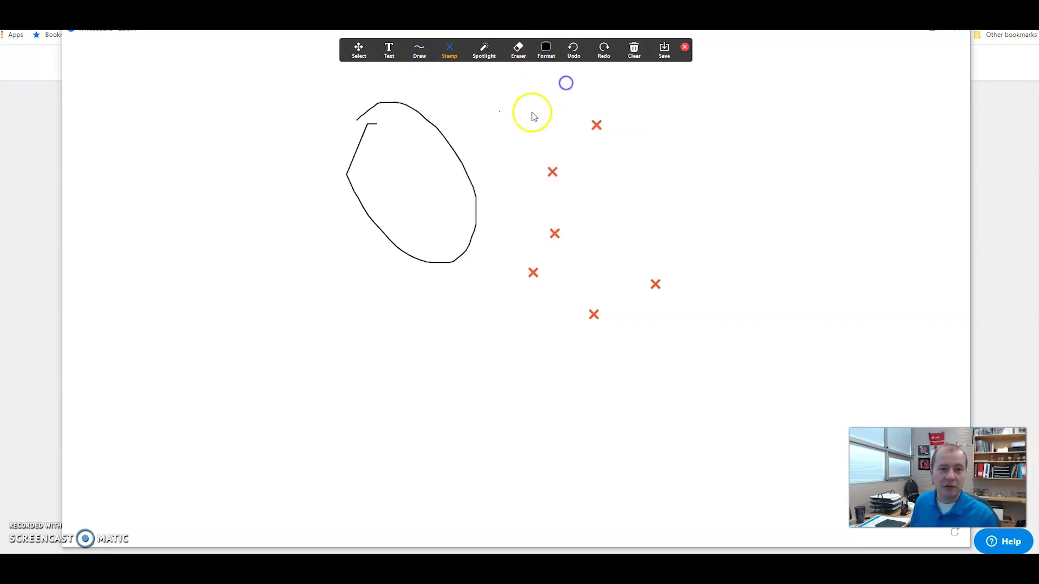
{"action": "left_click", "coordinate": [535, 116]}
- Draw a red freehand outline around the X marks with the thin Draw line
{"action": "mouse_move", "coordinate": [419, 51]}
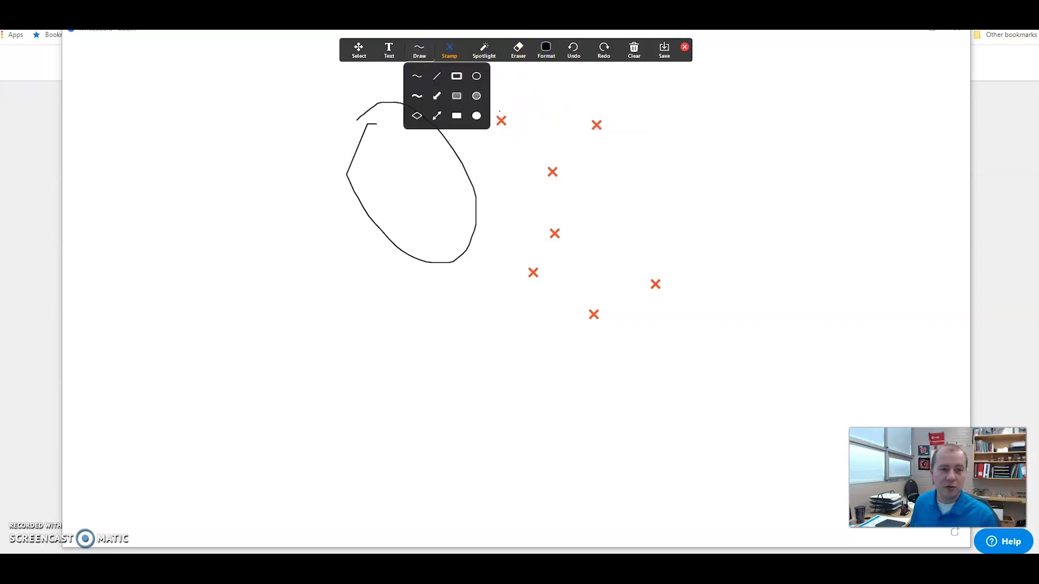
{"action": "left_click", "coordinate": [420, 80]}
{"action": "left_click", "coordinate": [546, 50]}
{"action": "left_click", "coordinate": [567, 80]}
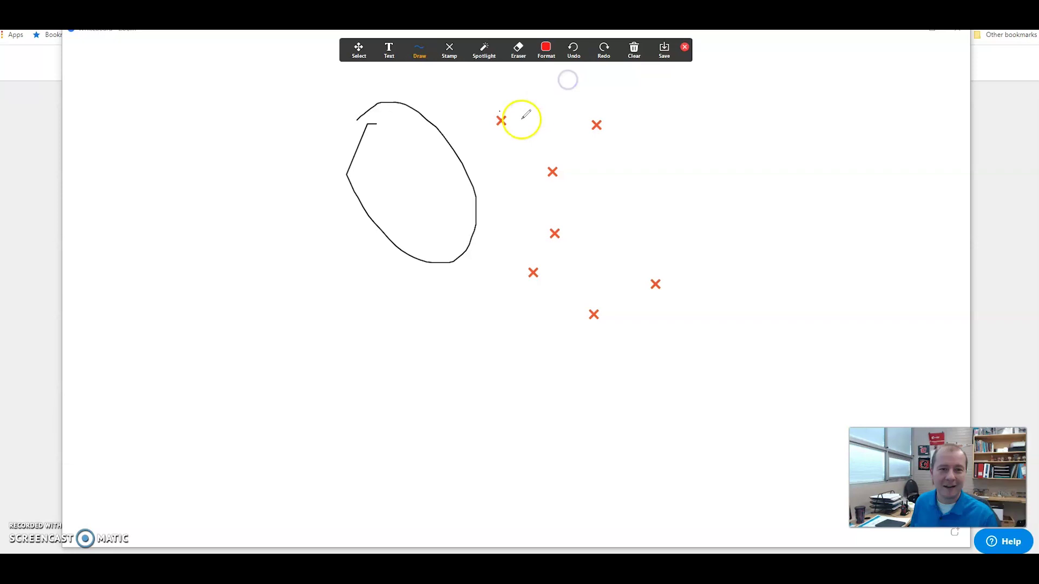
{"action": "mouse_move", "coordinate": [522, 118]}
{"action": "left_mouse_down"}
{"action": "mouse_move", "coordinate": [506, 158]}
{"action": "mouse_move", "coordinate": [501, 292]}
{"action": "mouse_move", "coordinate": [691, 164]}
{"action": "mouse_move", "coordinate": [503, 105]}
{"action": "left_mouse_up"}
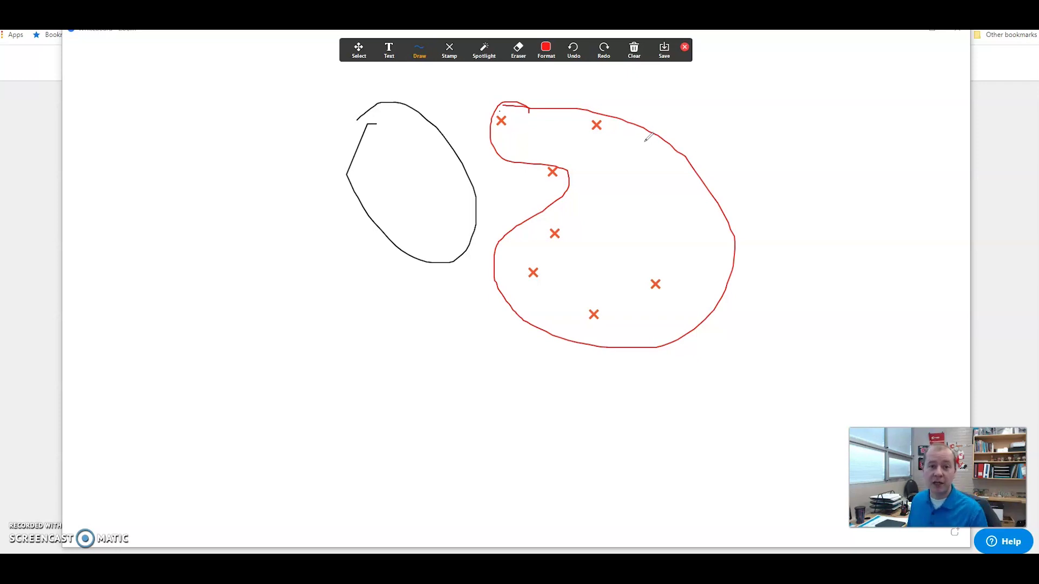
{"action": "left_click", "coordinate": [615, 114]}
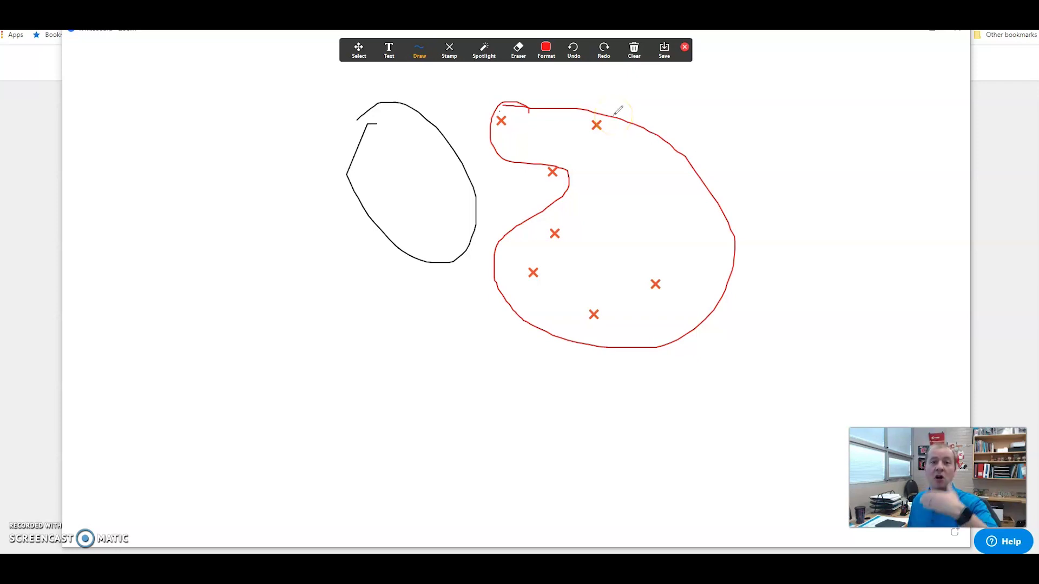
- Stop sharing the whiteboard and return to the meeting view
{"action": "left_click", "coordinate": [545, 49]}
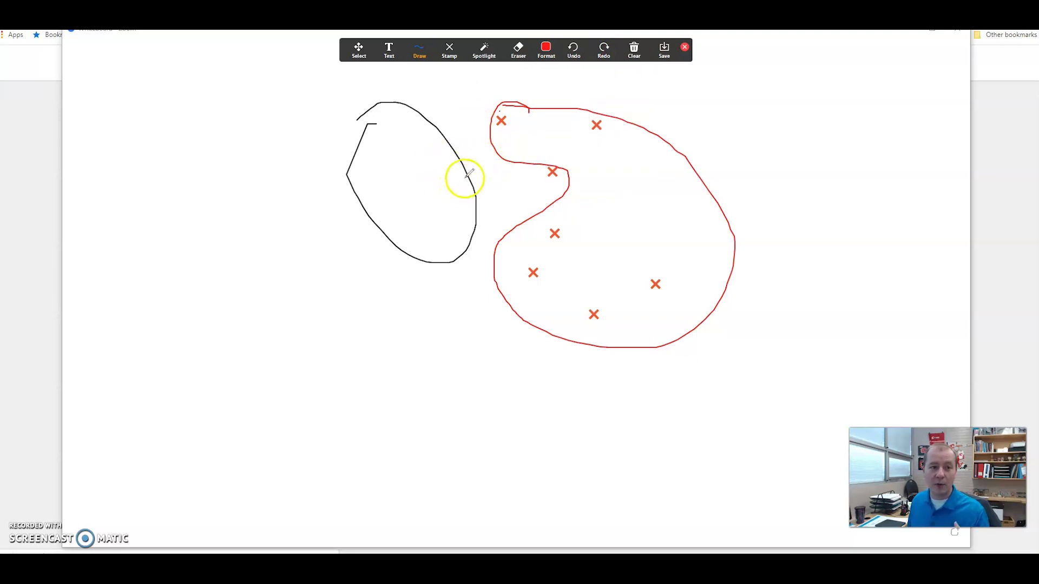
{"action": "left_click", "coordinate": [546, 48]}
{"action": "left_click", "coordinate": [546, 49]}
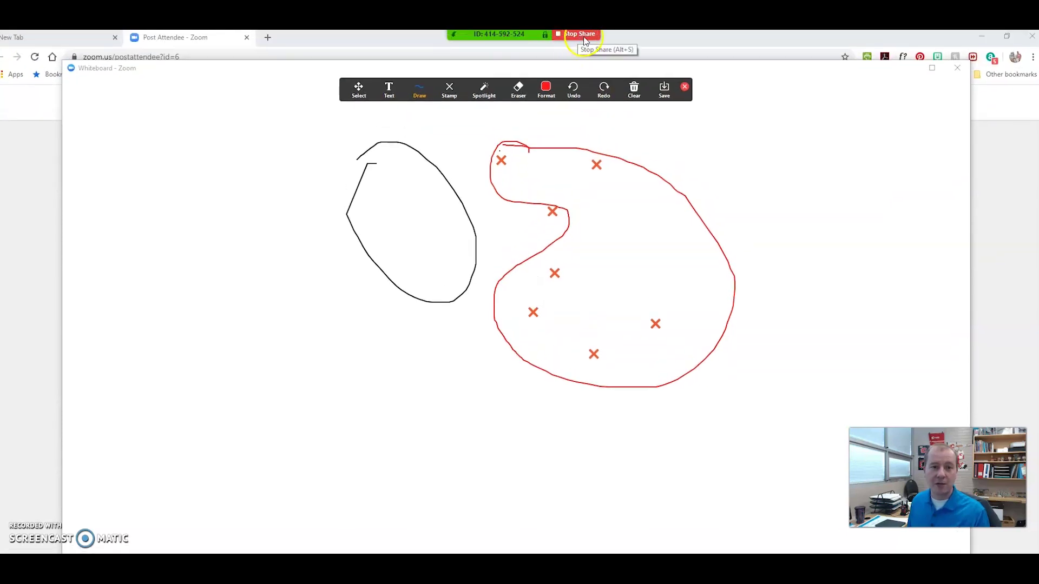
{"action": "left_click", "coordinate": [577, 35]}
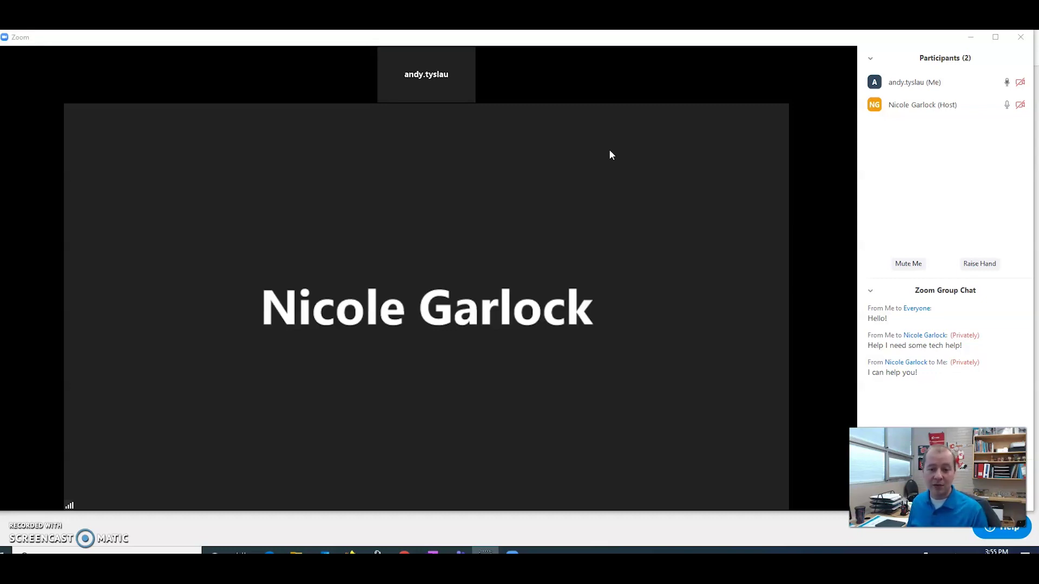
{"action": "mouse_move", "coordinate": [605, 157]}
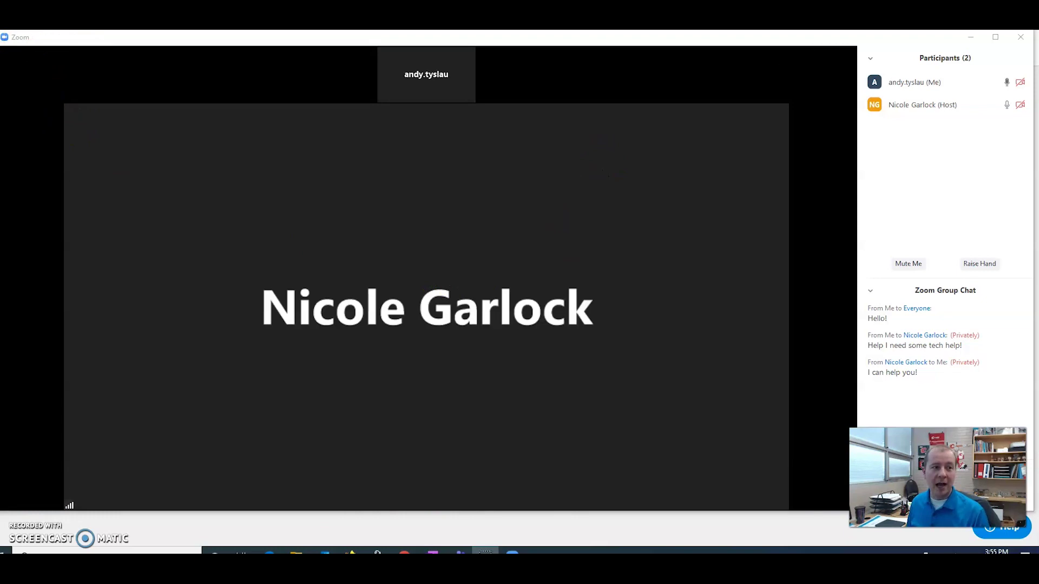